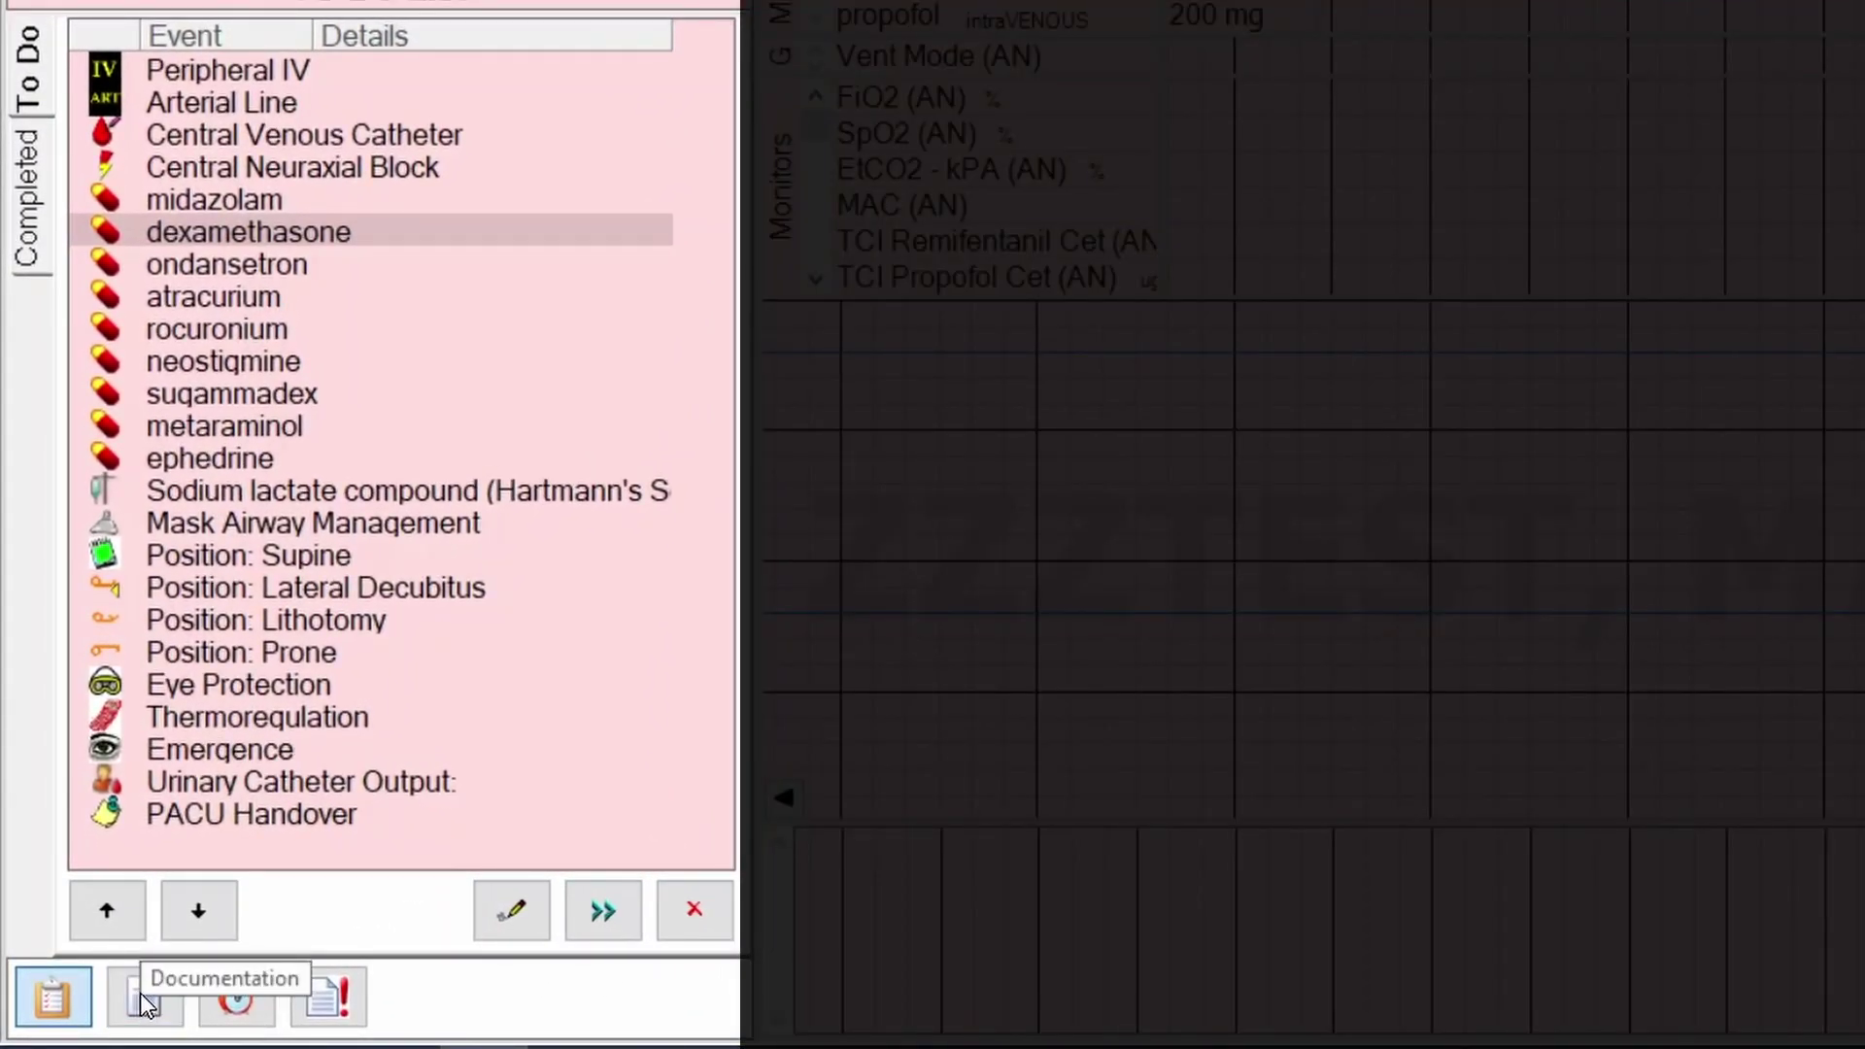
Step: Start a new Arterial Line entry from the Procedures actions in the case documentation
{"action": "left_click", "coordinate": [137, 993]}
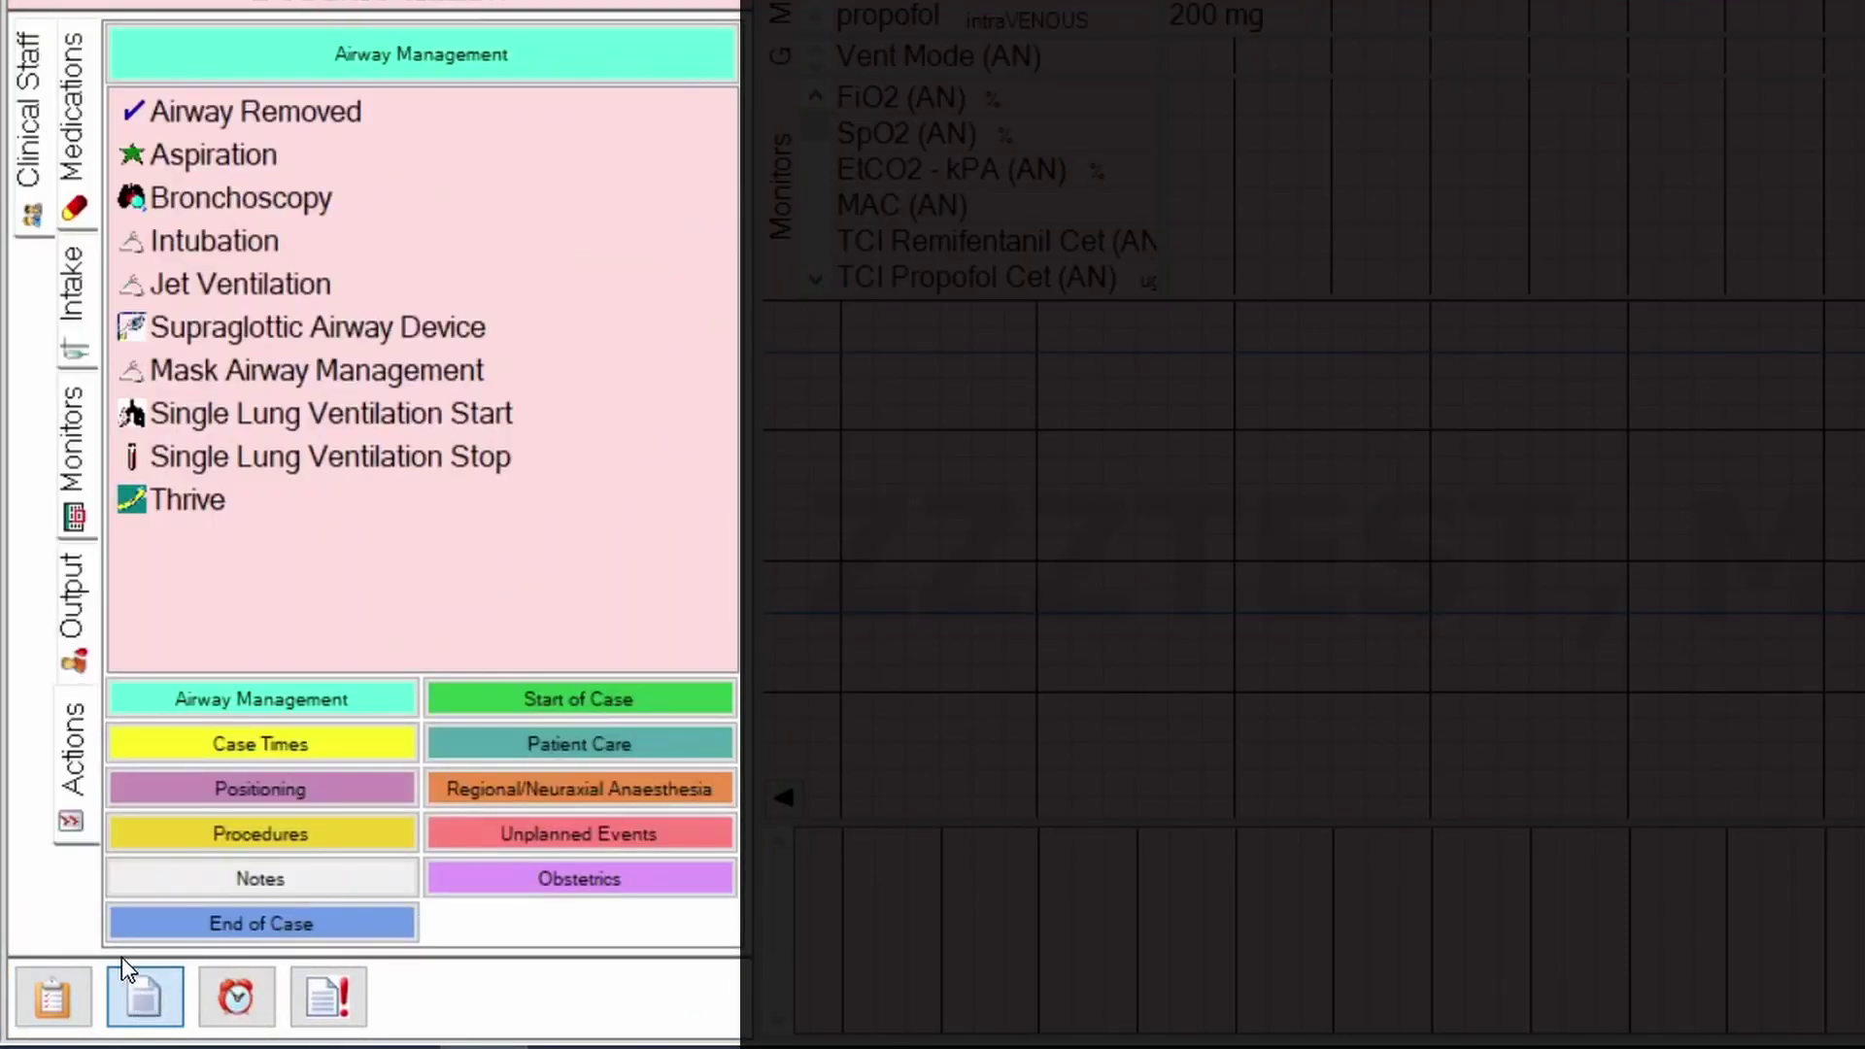
{"action": "left_click", "coordinate": [66, 160]}
{"action": "left_click", "coordinate": [265, 842]}
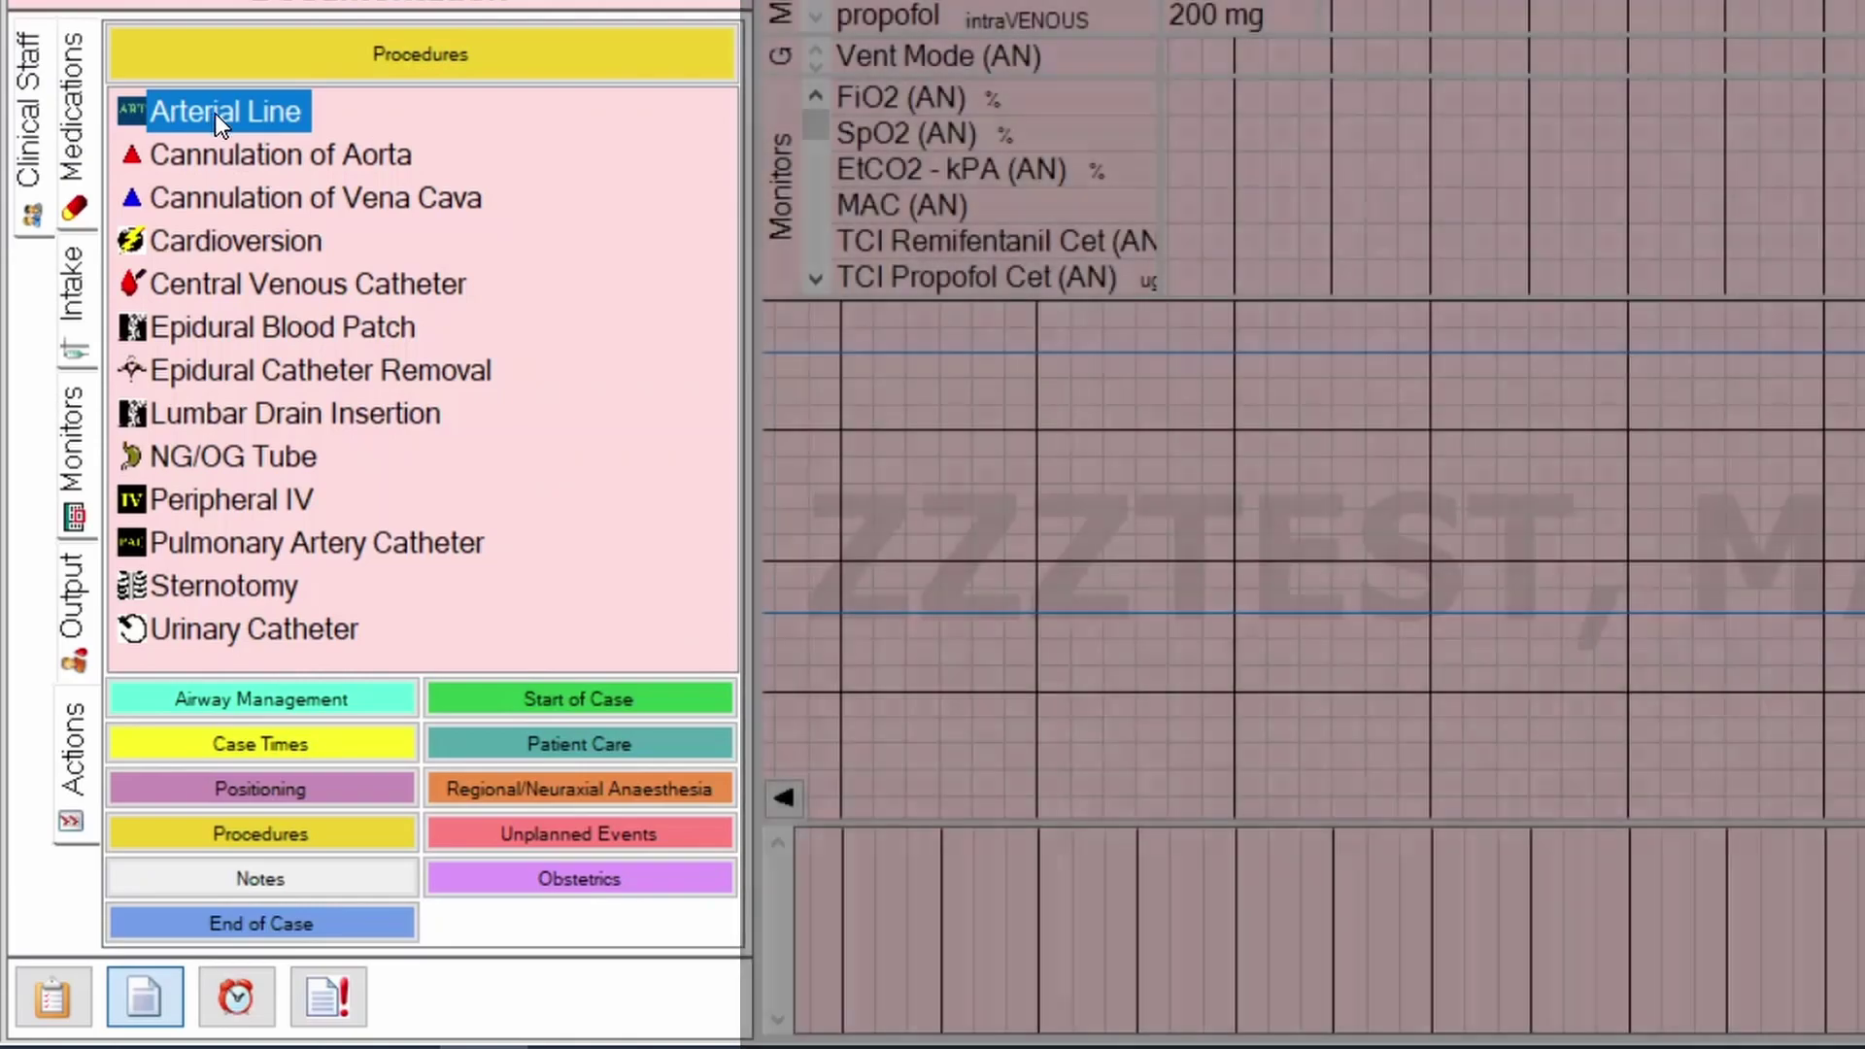
{"action": "left_click", "coordinate": [213, 113]}
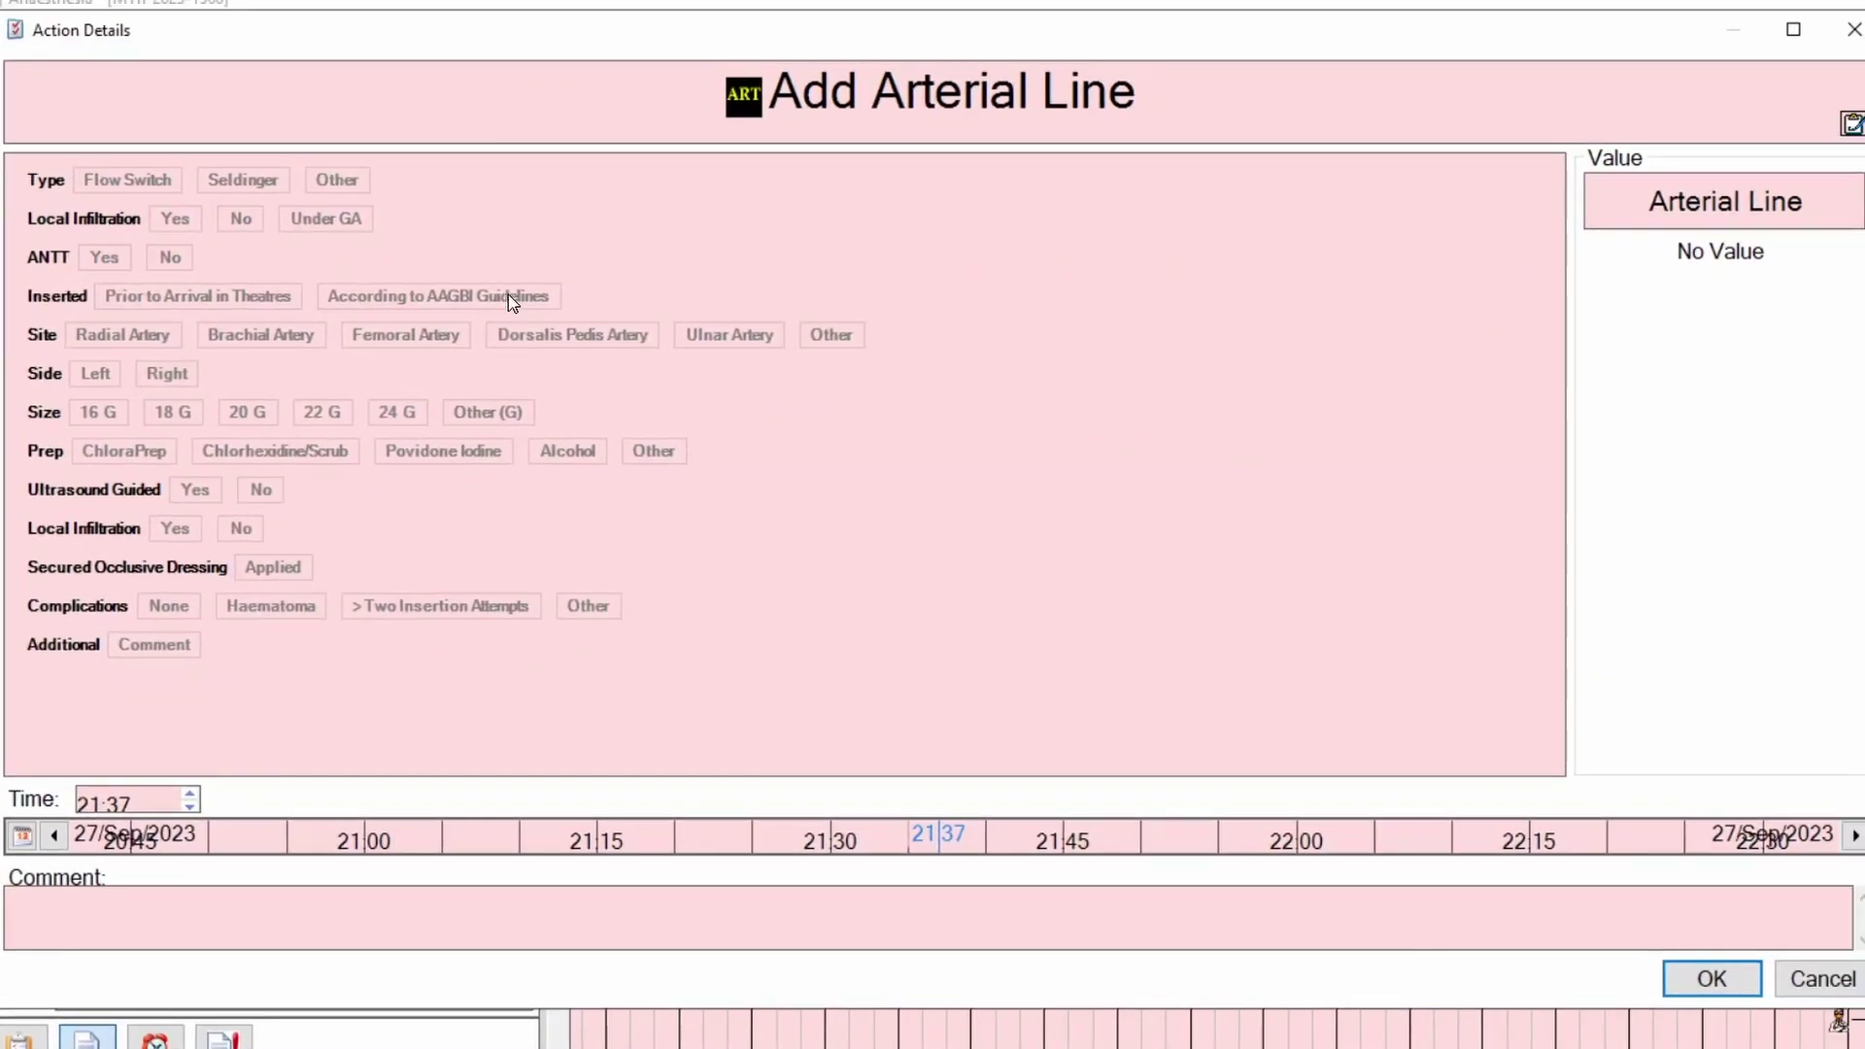
Step: Record the arterial line as Flow Switch, Local Infiltration Yes, ANTT Yes, inserted According to AAGBI Guidelines, site Radial Artery, side Right
{"action": "left_click", "coordinate": [127, 180]}
{"action": "left_click", "coordinate": [175, 219]}
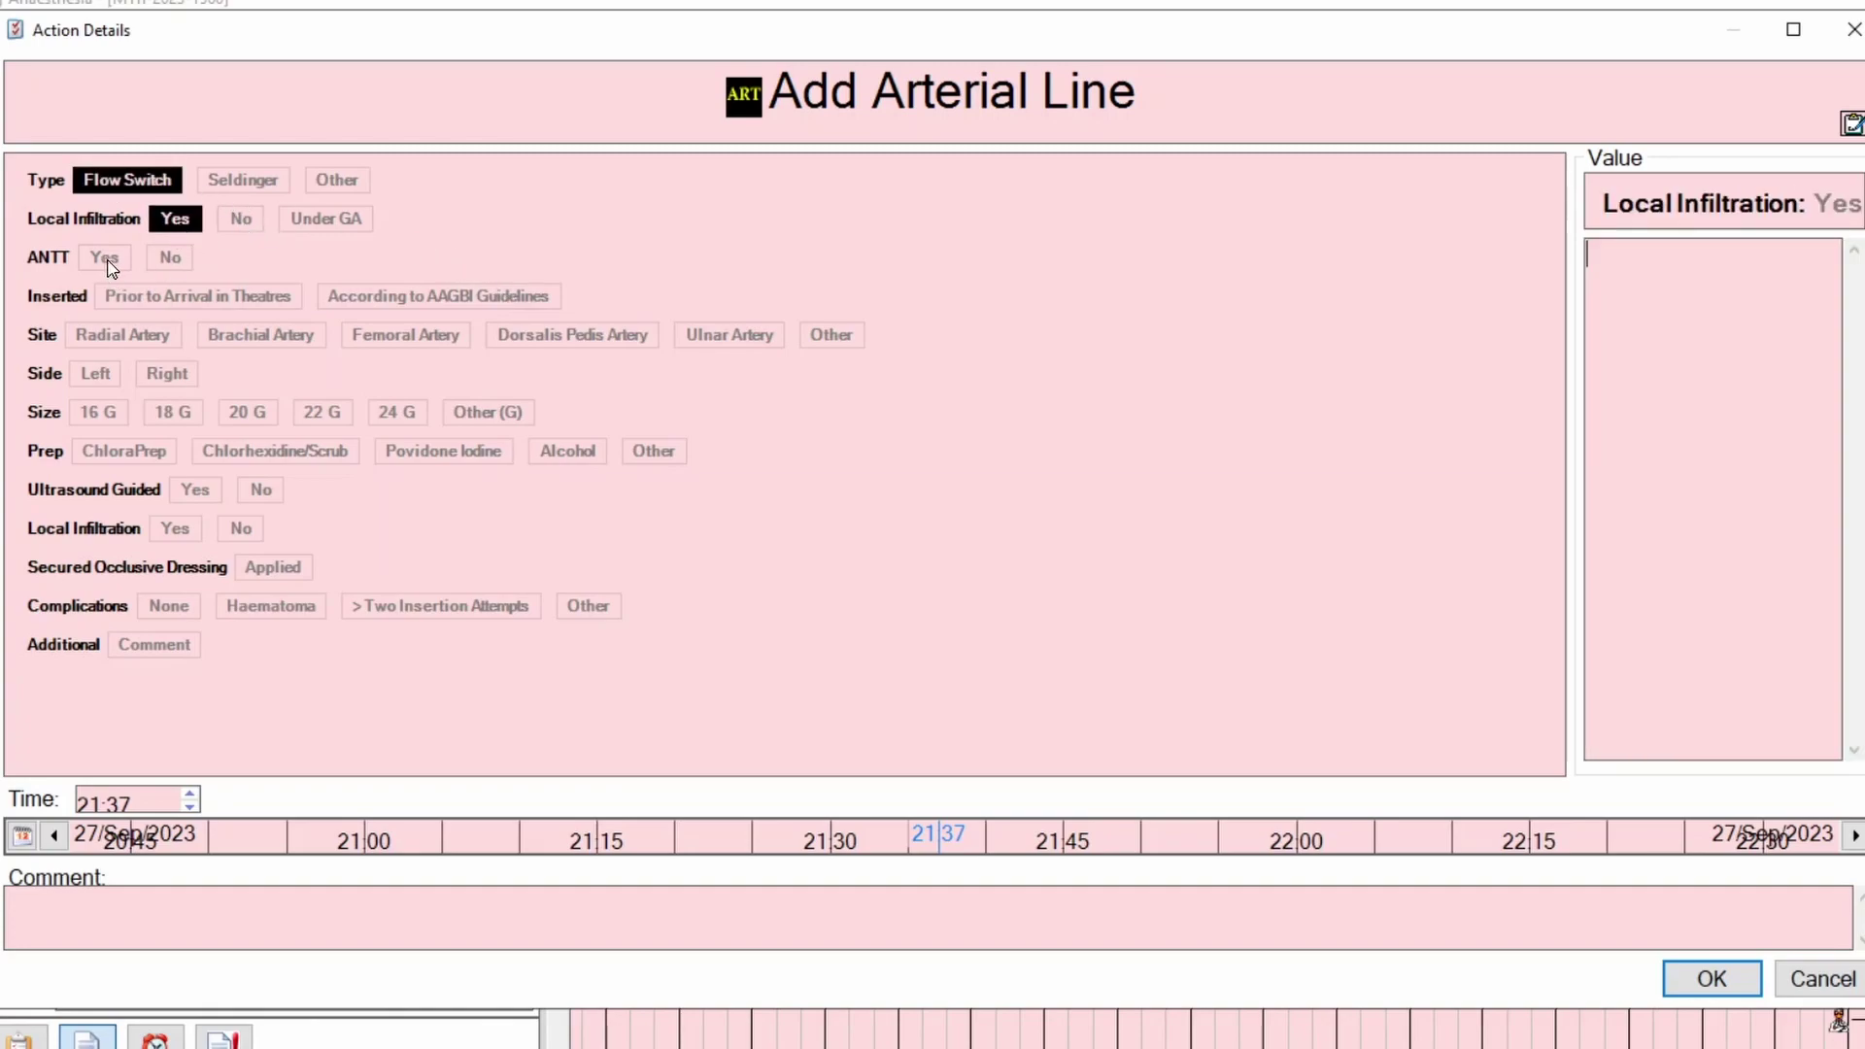
{"action": "left_click", "coordinate": [104, 257]}
{"action": "left_click", "coordinate": [439, 296]}
{"action": "left_click", "coordinate": [261, 335]}
{"action": "left_click", "coordinate": [123, 335]}
{"action": "left_click", "coordinate": [167, 374]}
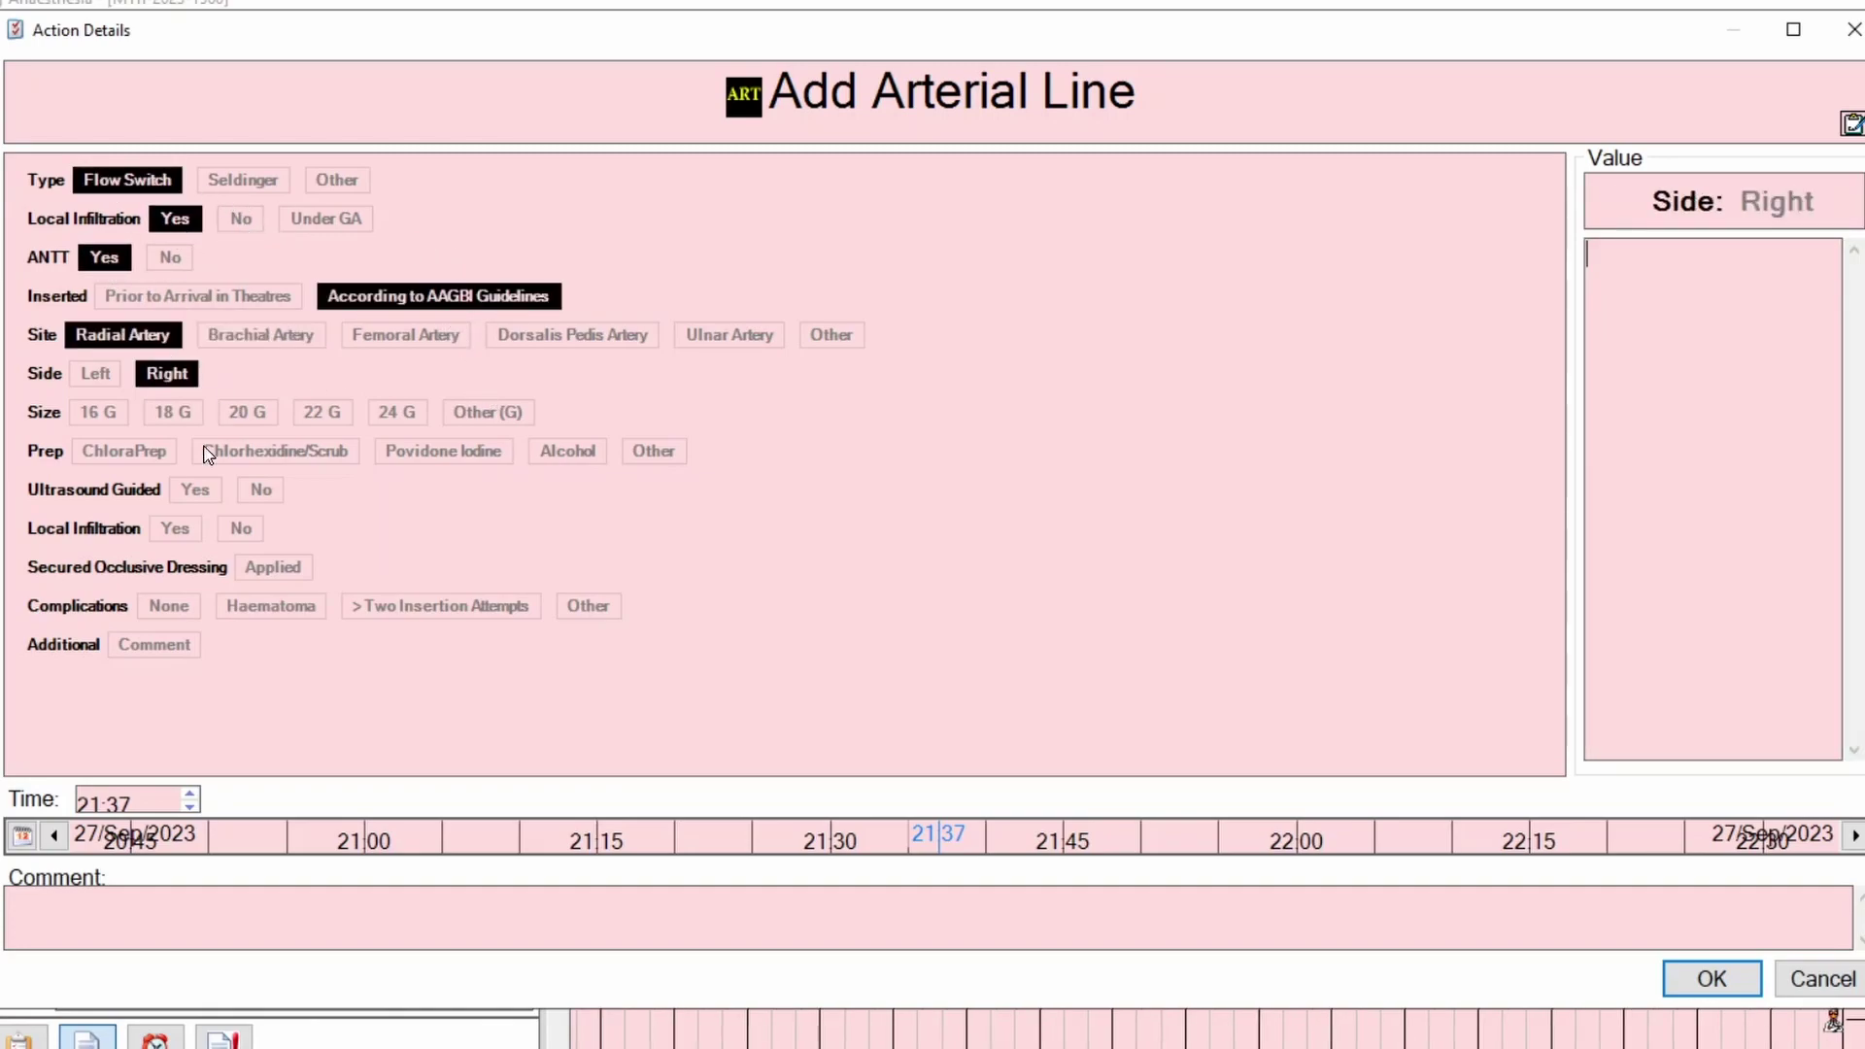
Step: Set the arterial line's size to 20 G, prep to ChloraPrep and Ultrasound Guided to No
{"action": "left_click", "coordinate": [248, 412]}
{"action": "left_click", "coordinate": [123, 451]}
{"action": "left_click", "coordinate": [260, 490]}
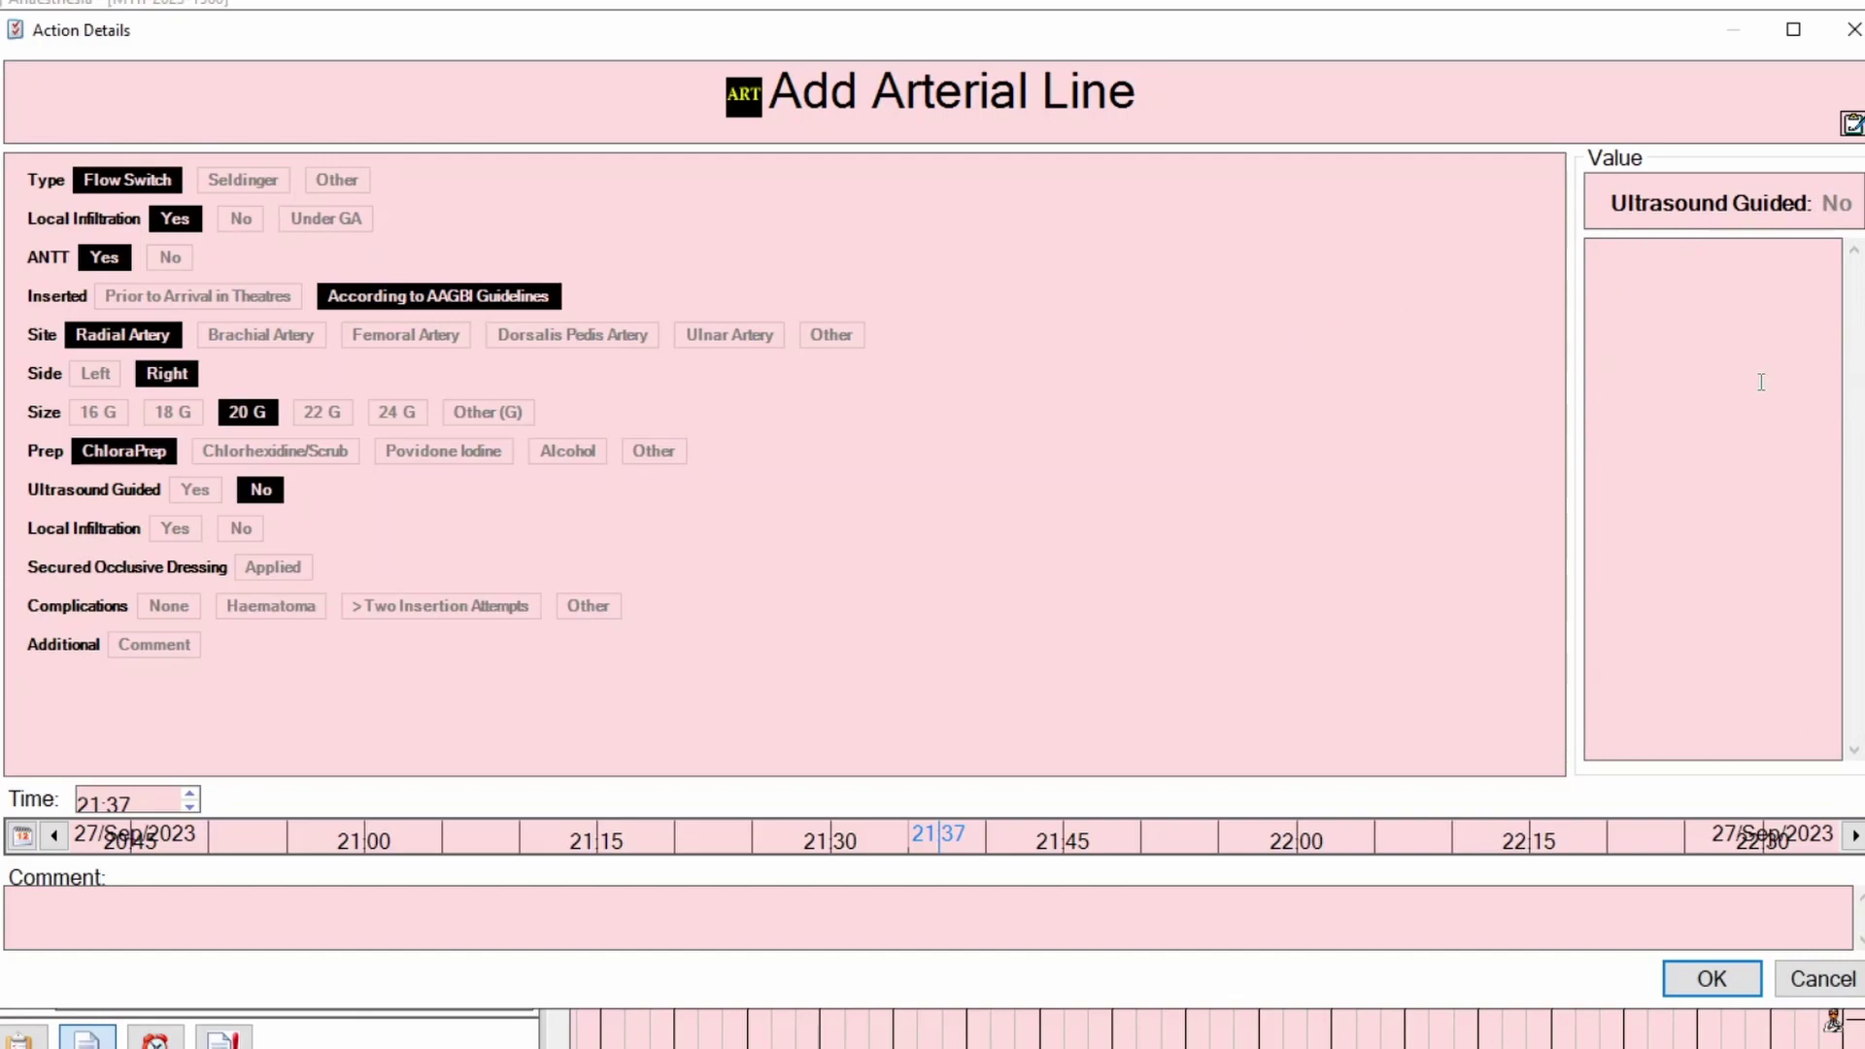
Step: Add the note "under GA" to the arterial line's Flow Switch type
{"action": "left_click", "coordinate": [152, 190]}
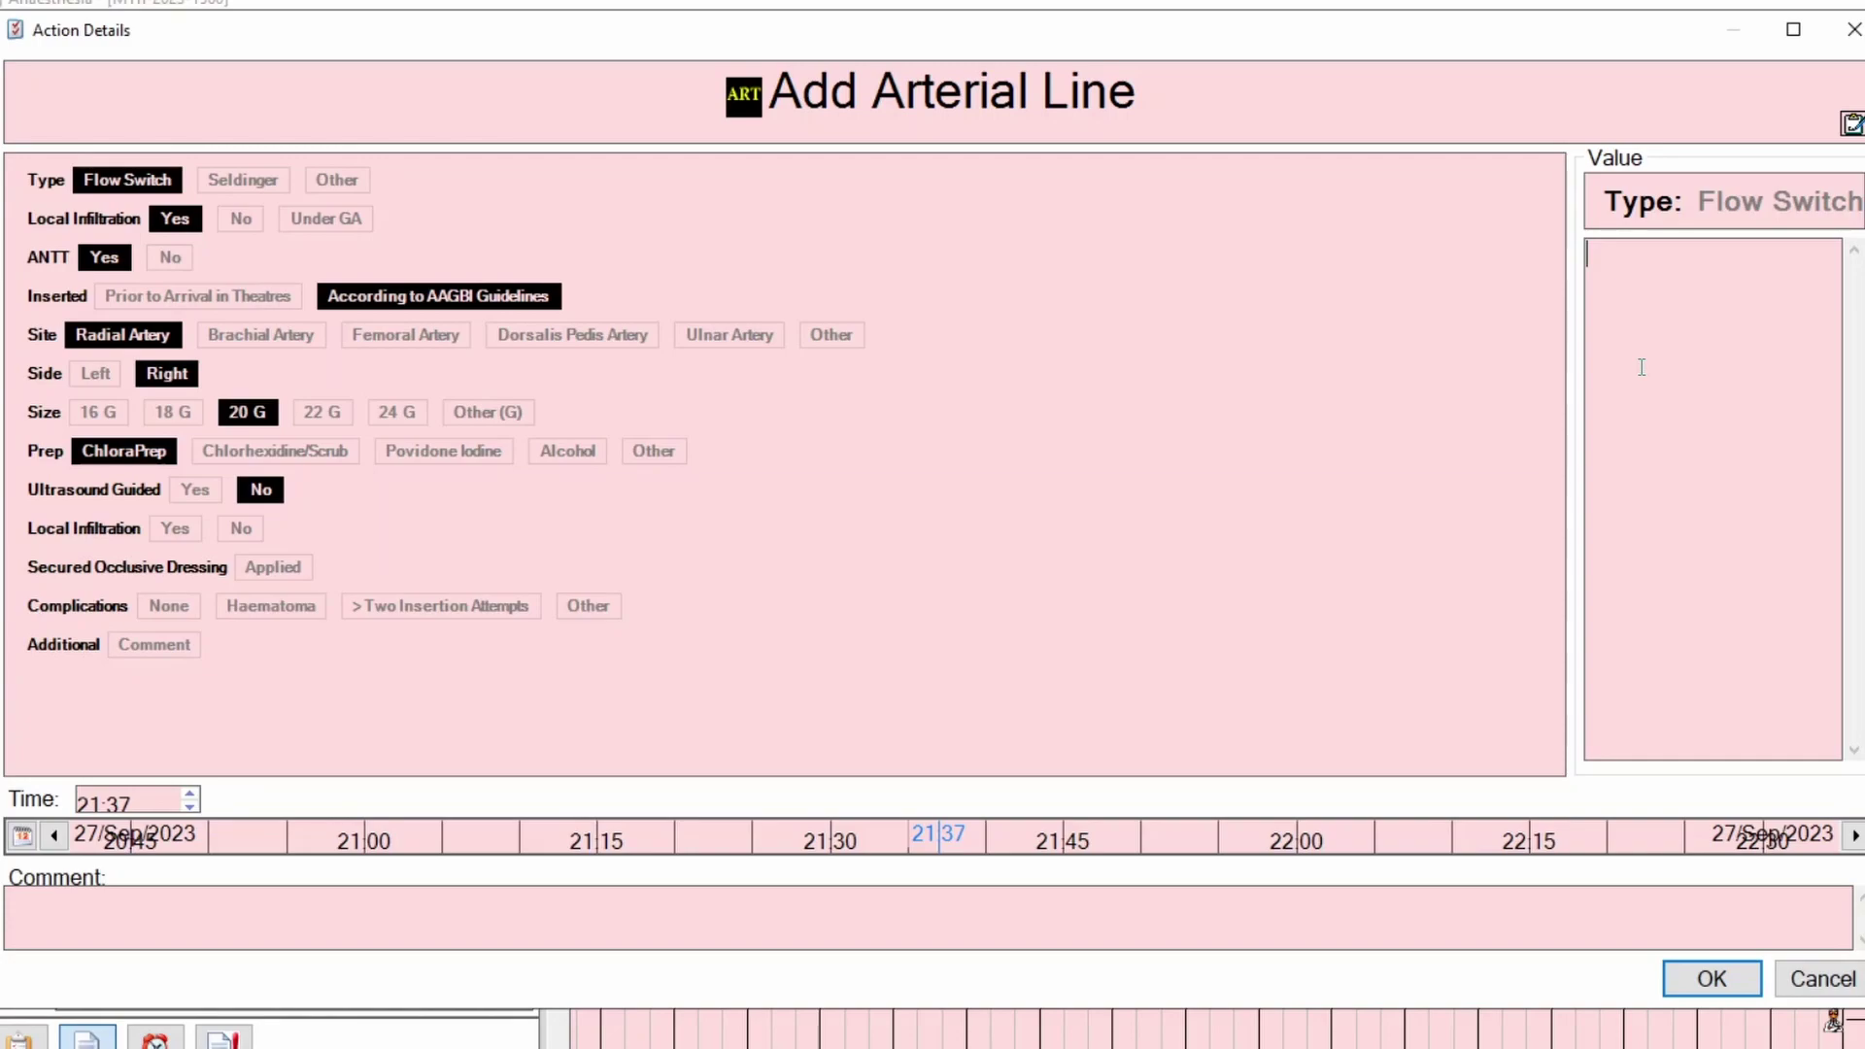
{"action": "type", "text": "under GA"}
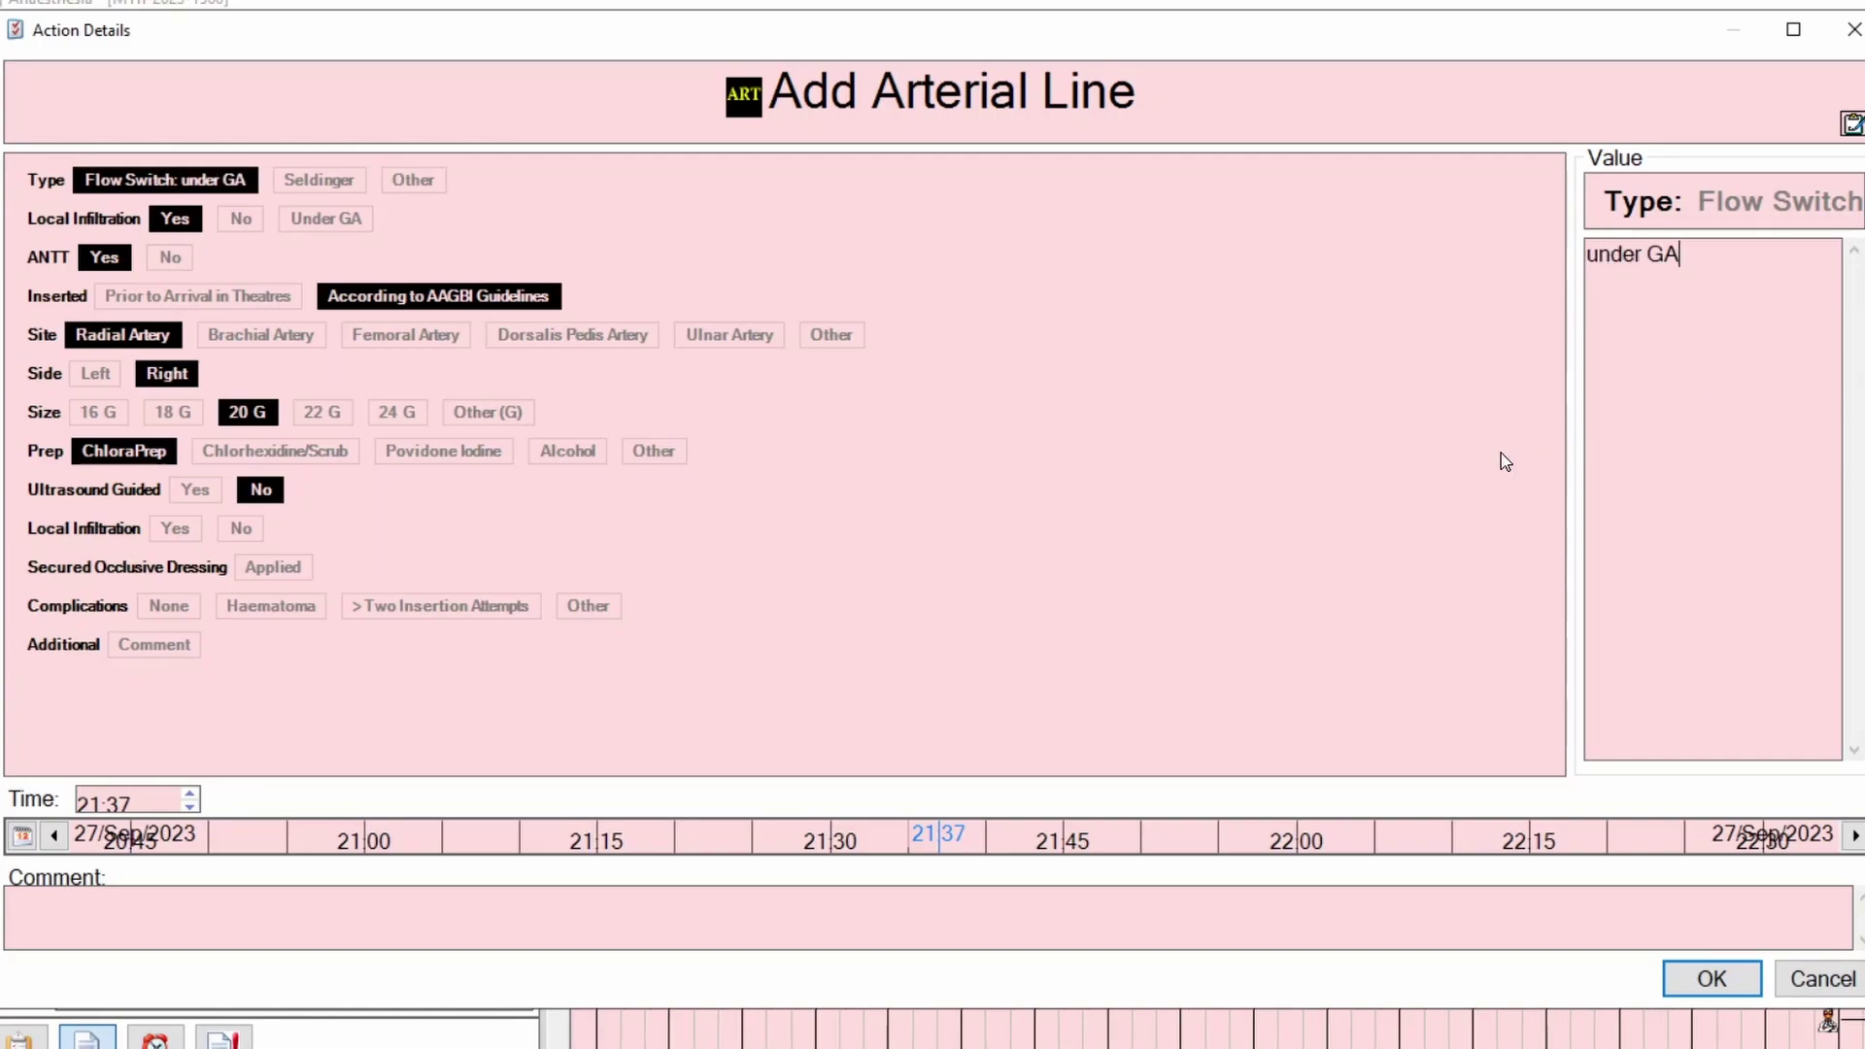
{"action": "left_click", "coordinate": [1444, 458]}
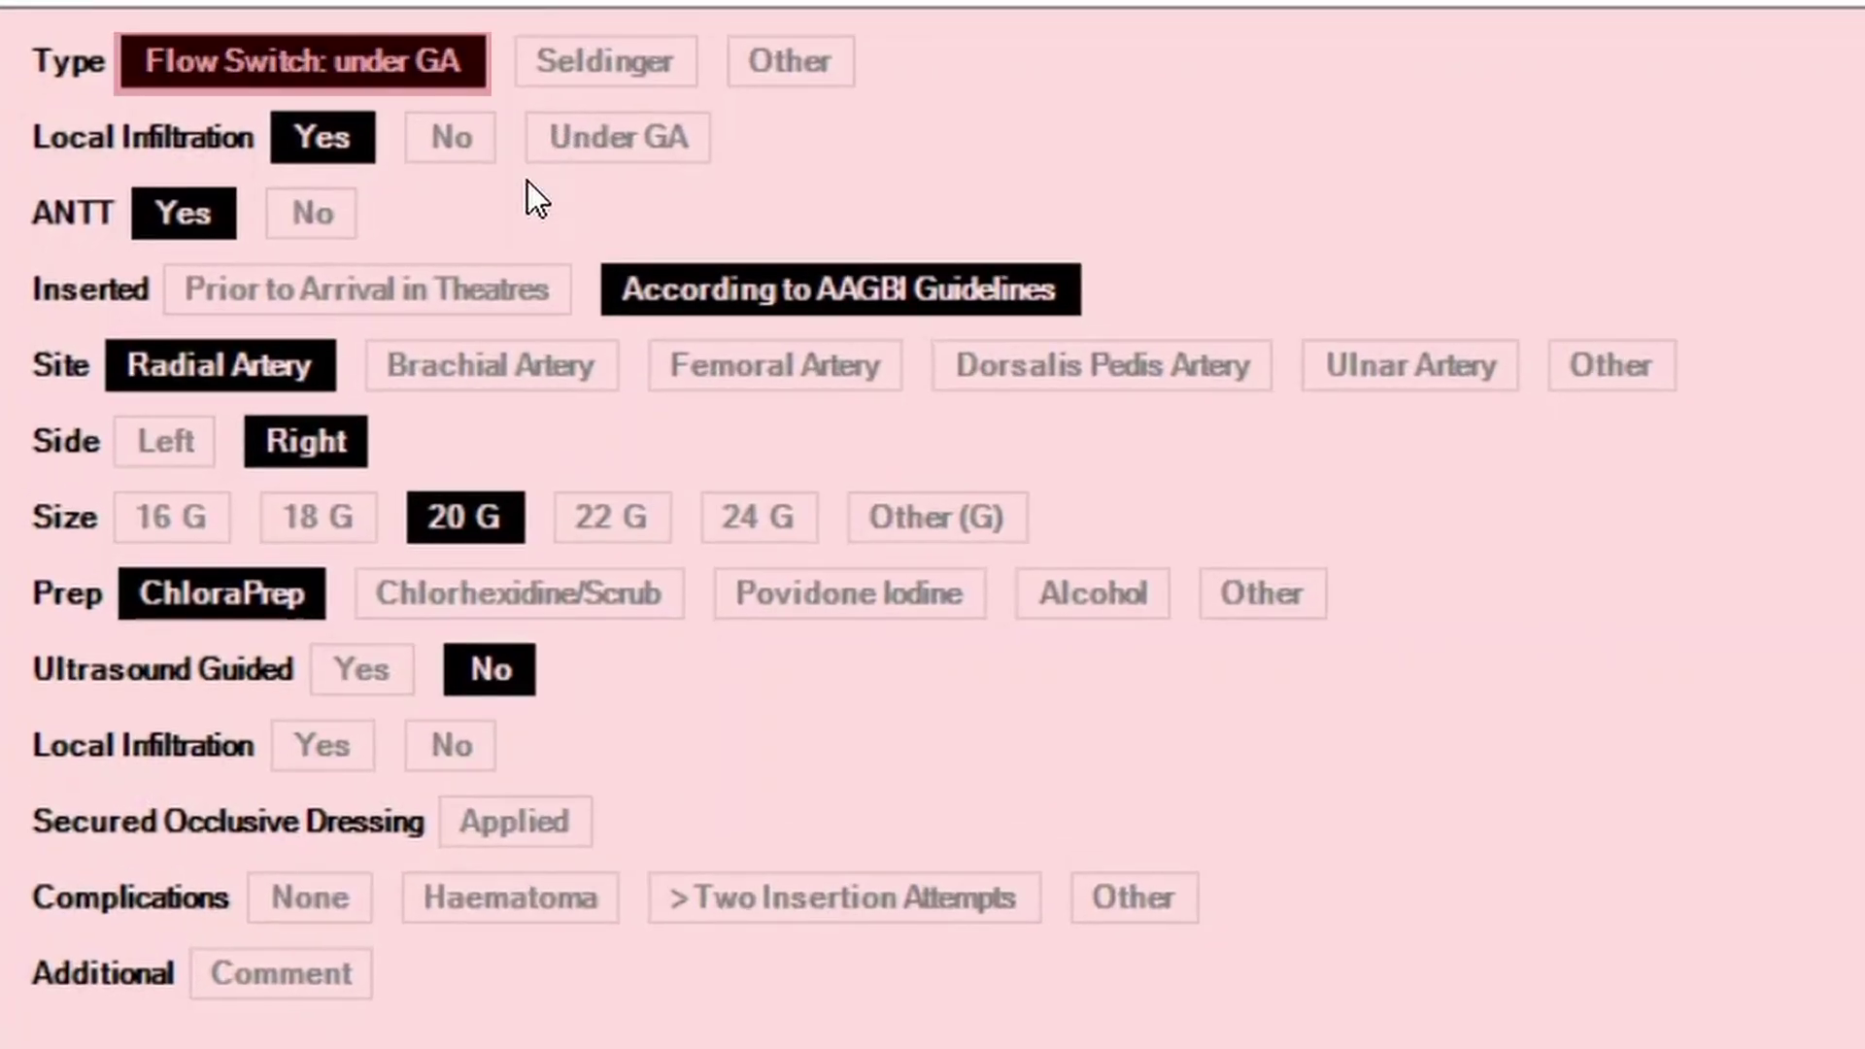
{"action": "left_click", "coordinate": [416, 50]}
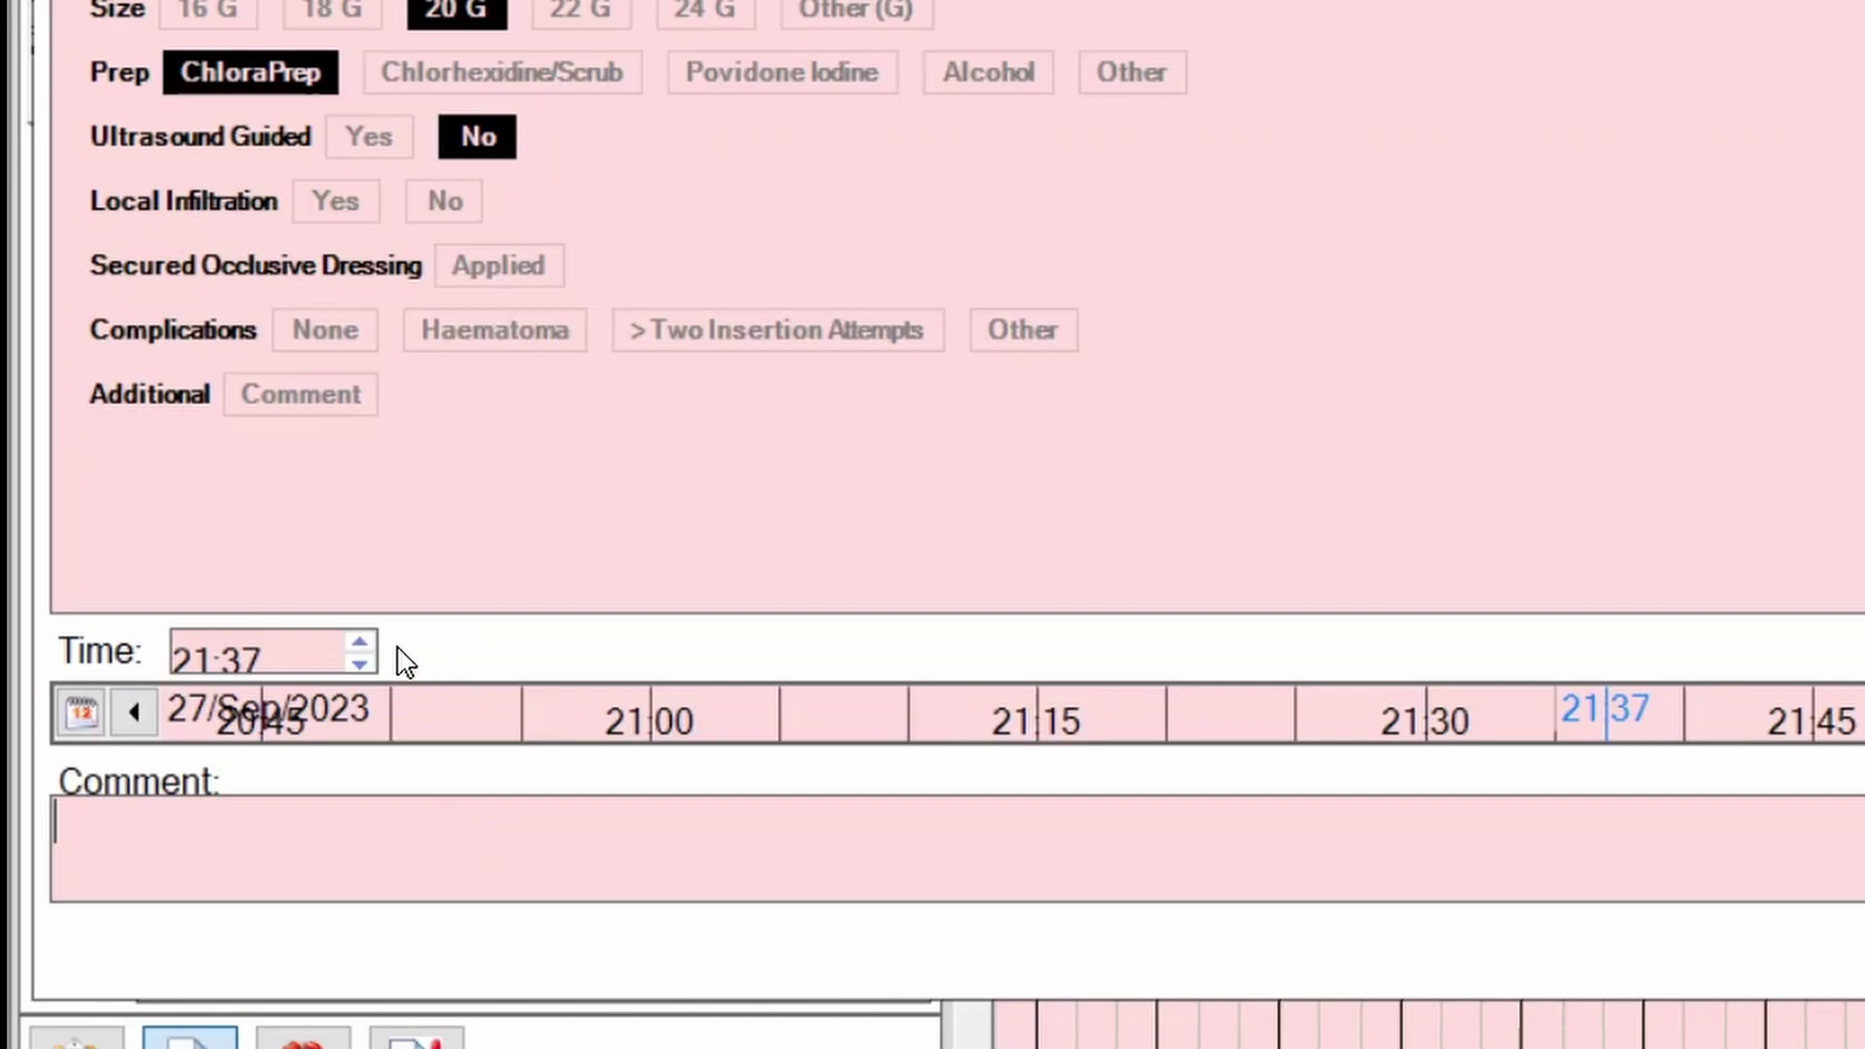
Step: Set the arterial line's time to 21:35 and save the entry to the chart
{"action": "left_click", "coordinate": [367, 646]}
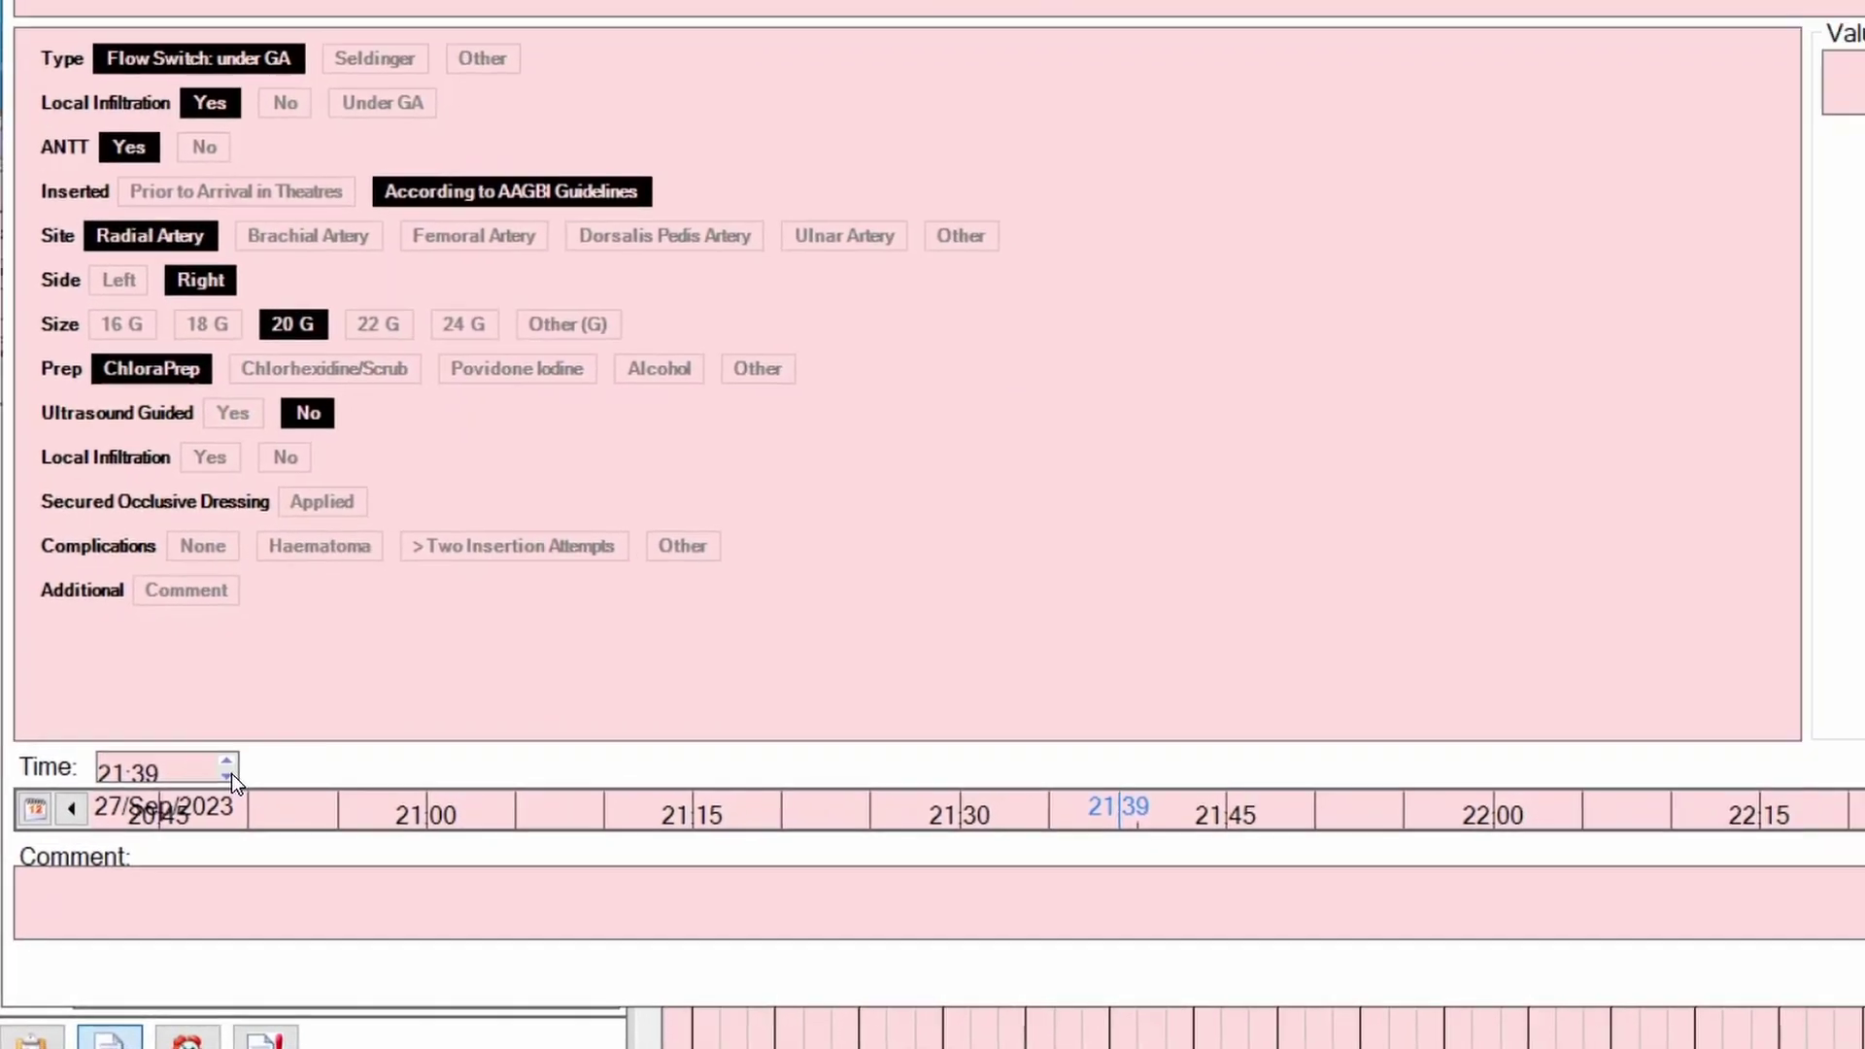
{"action": "left_click", "coordinate": [1675, 737]}
{"action": "mouse_move", "coordinate": [983, 851]}
{"action": "left_mouse_down"}
{"action": "mouse_move", "coordinate": [772, 851]}
{"action": "mouse_move", "coordinate": [1156, 851]}
{"action": "mouse_move", "coordinate": [793, 855]}
{"action": "mouse_move", "coordinate": [910, 860]}
{"action": "left_mouse_up"}
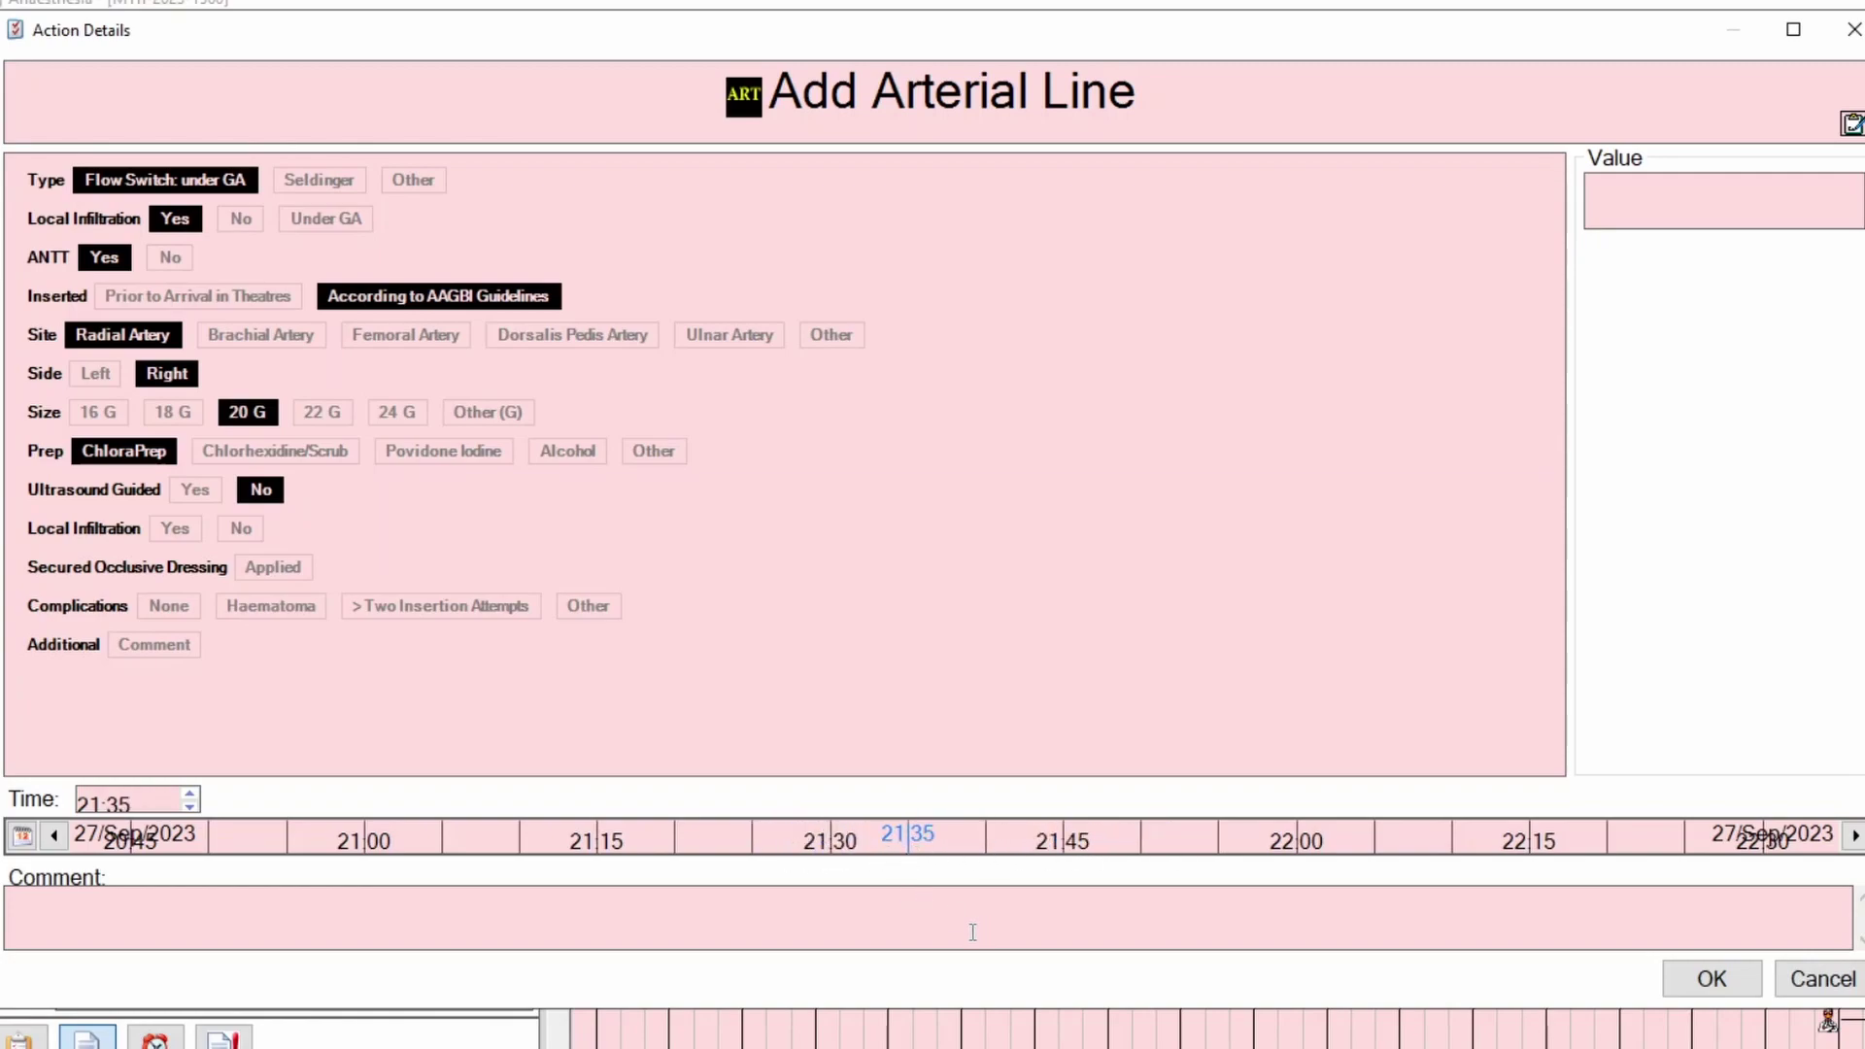
{"action": "left_click", "coordinate": [1716, 986]}
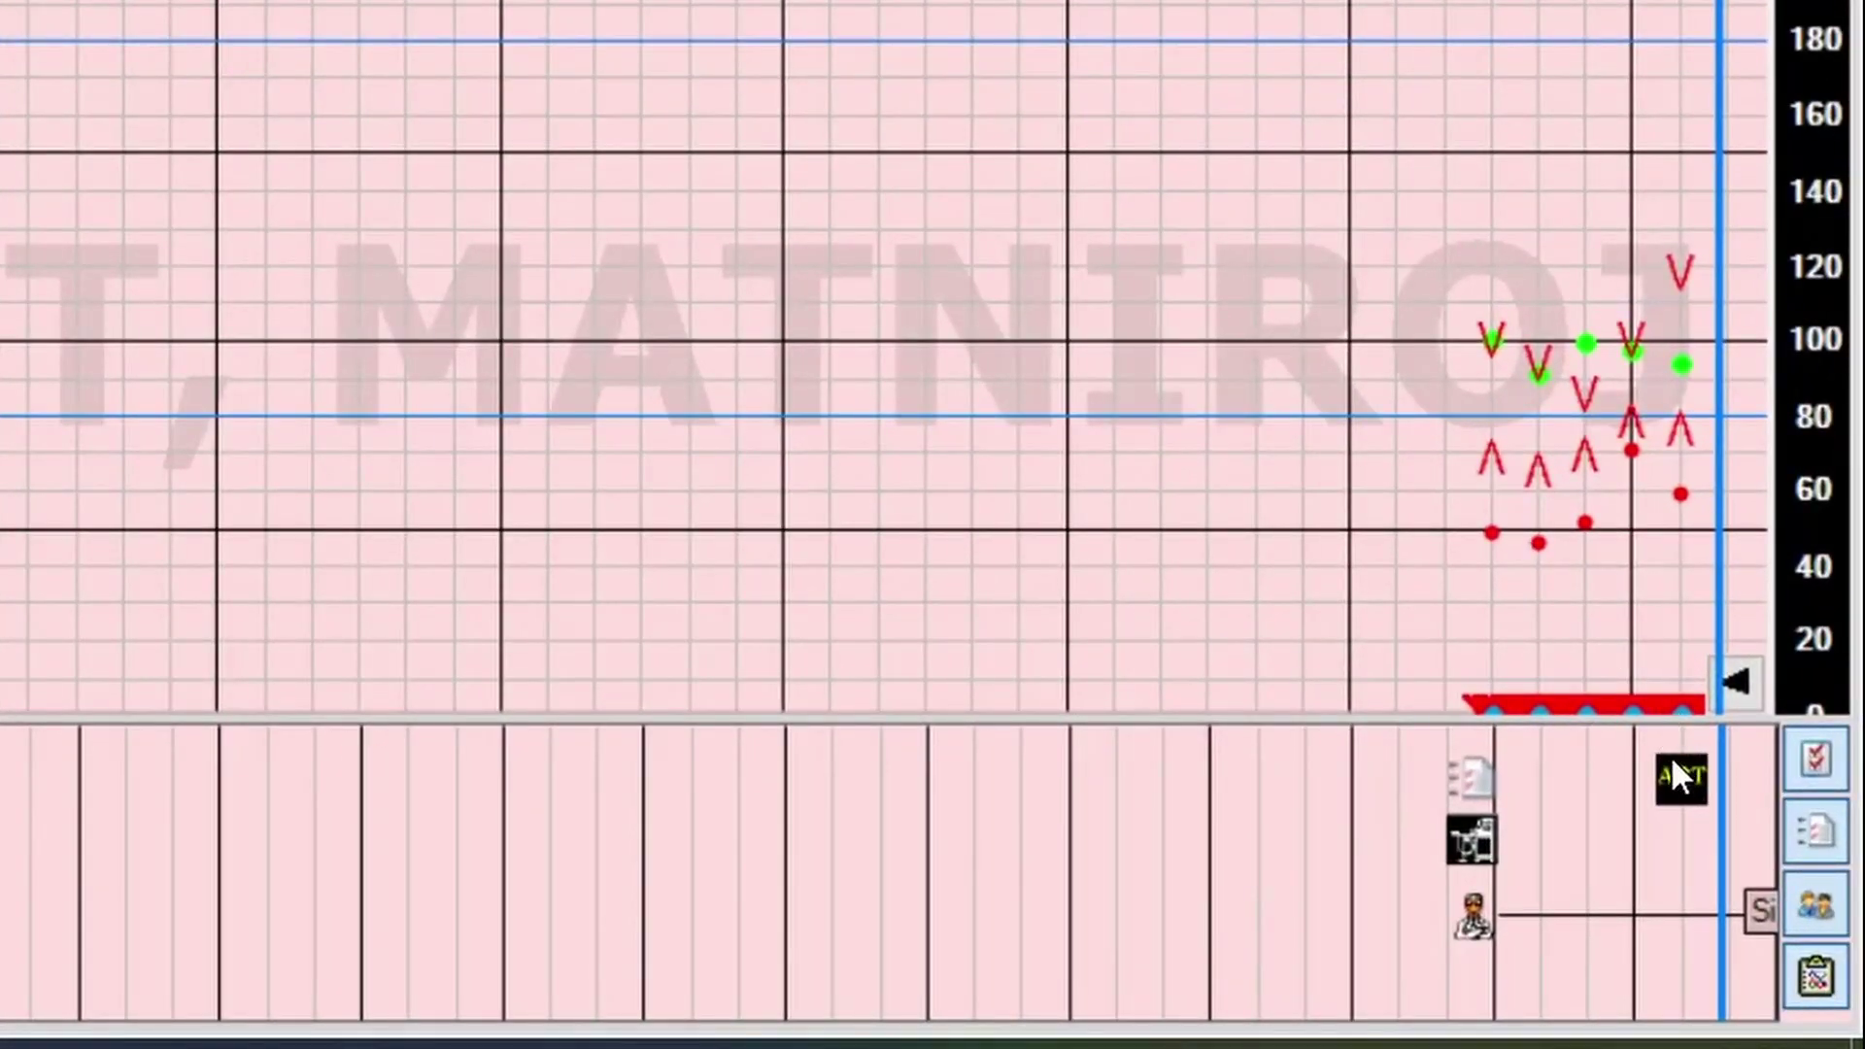
{"action": "mouse_move", "coordinate": [1686, 783]}
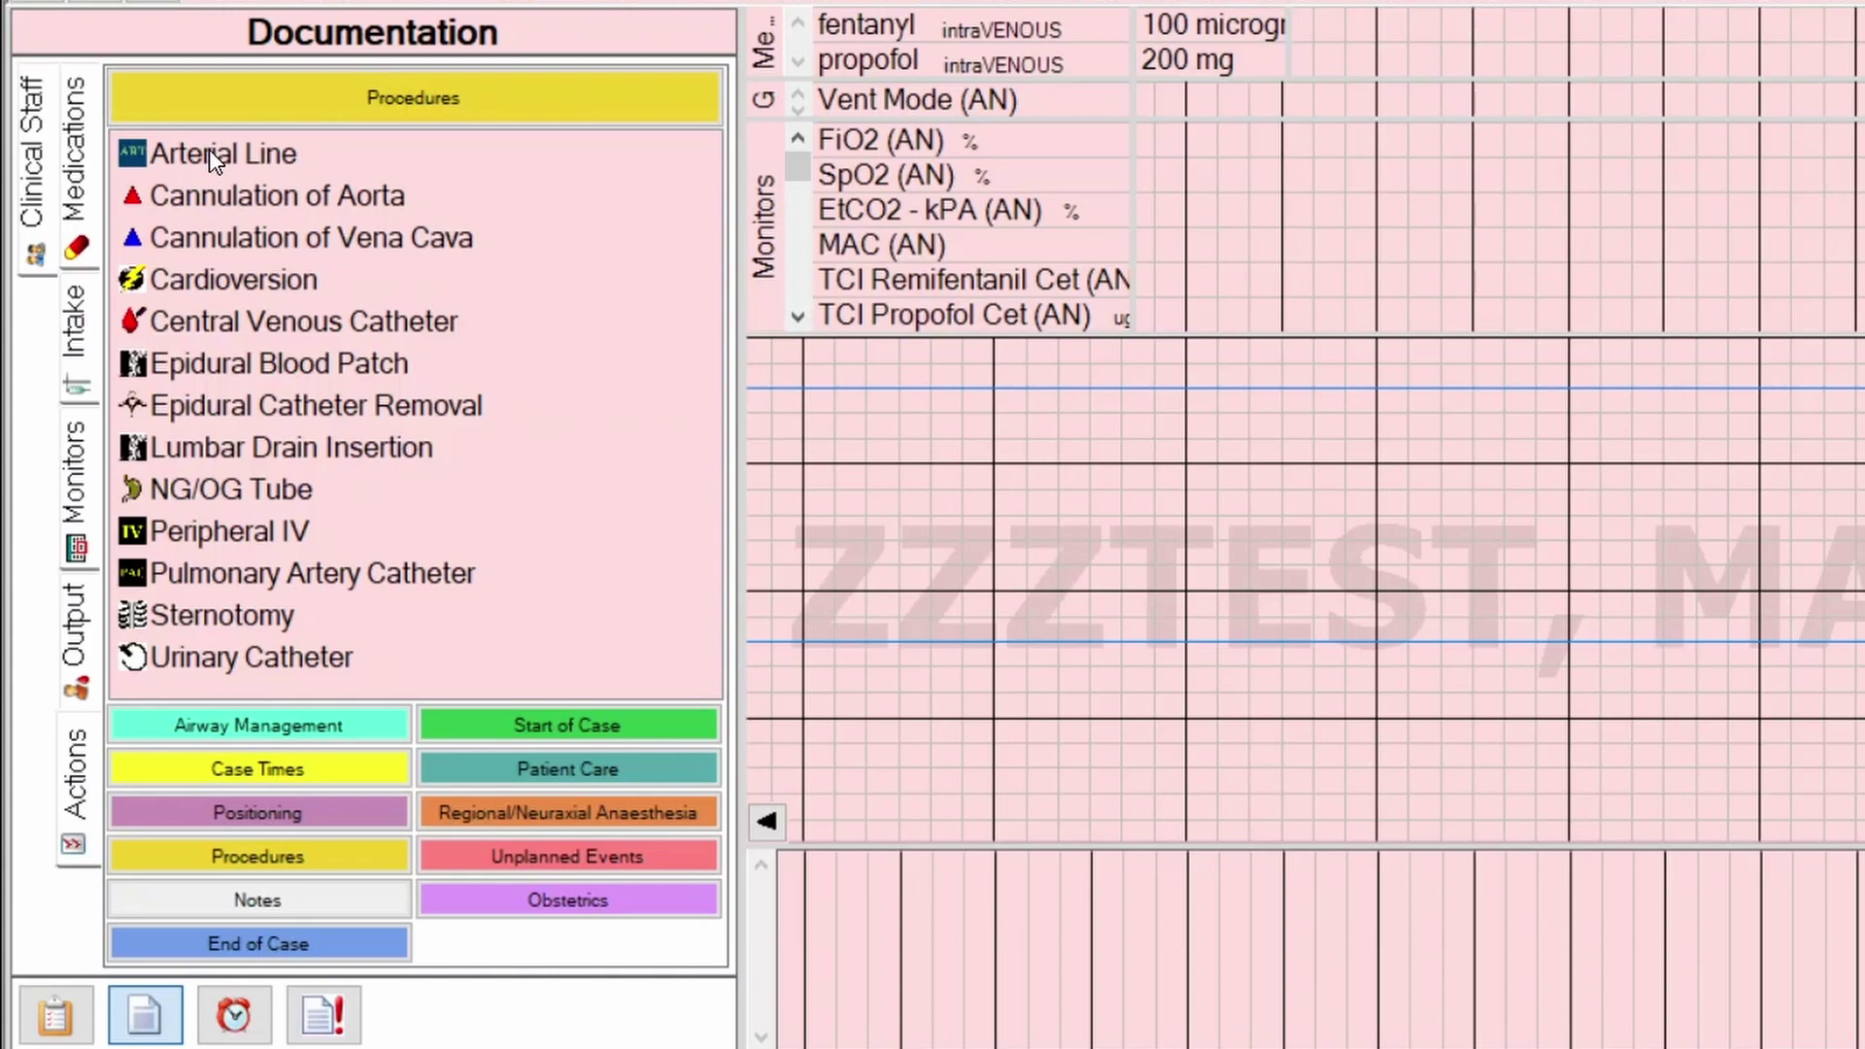
{"action": "left_click", "coordinate": [206, 165]}
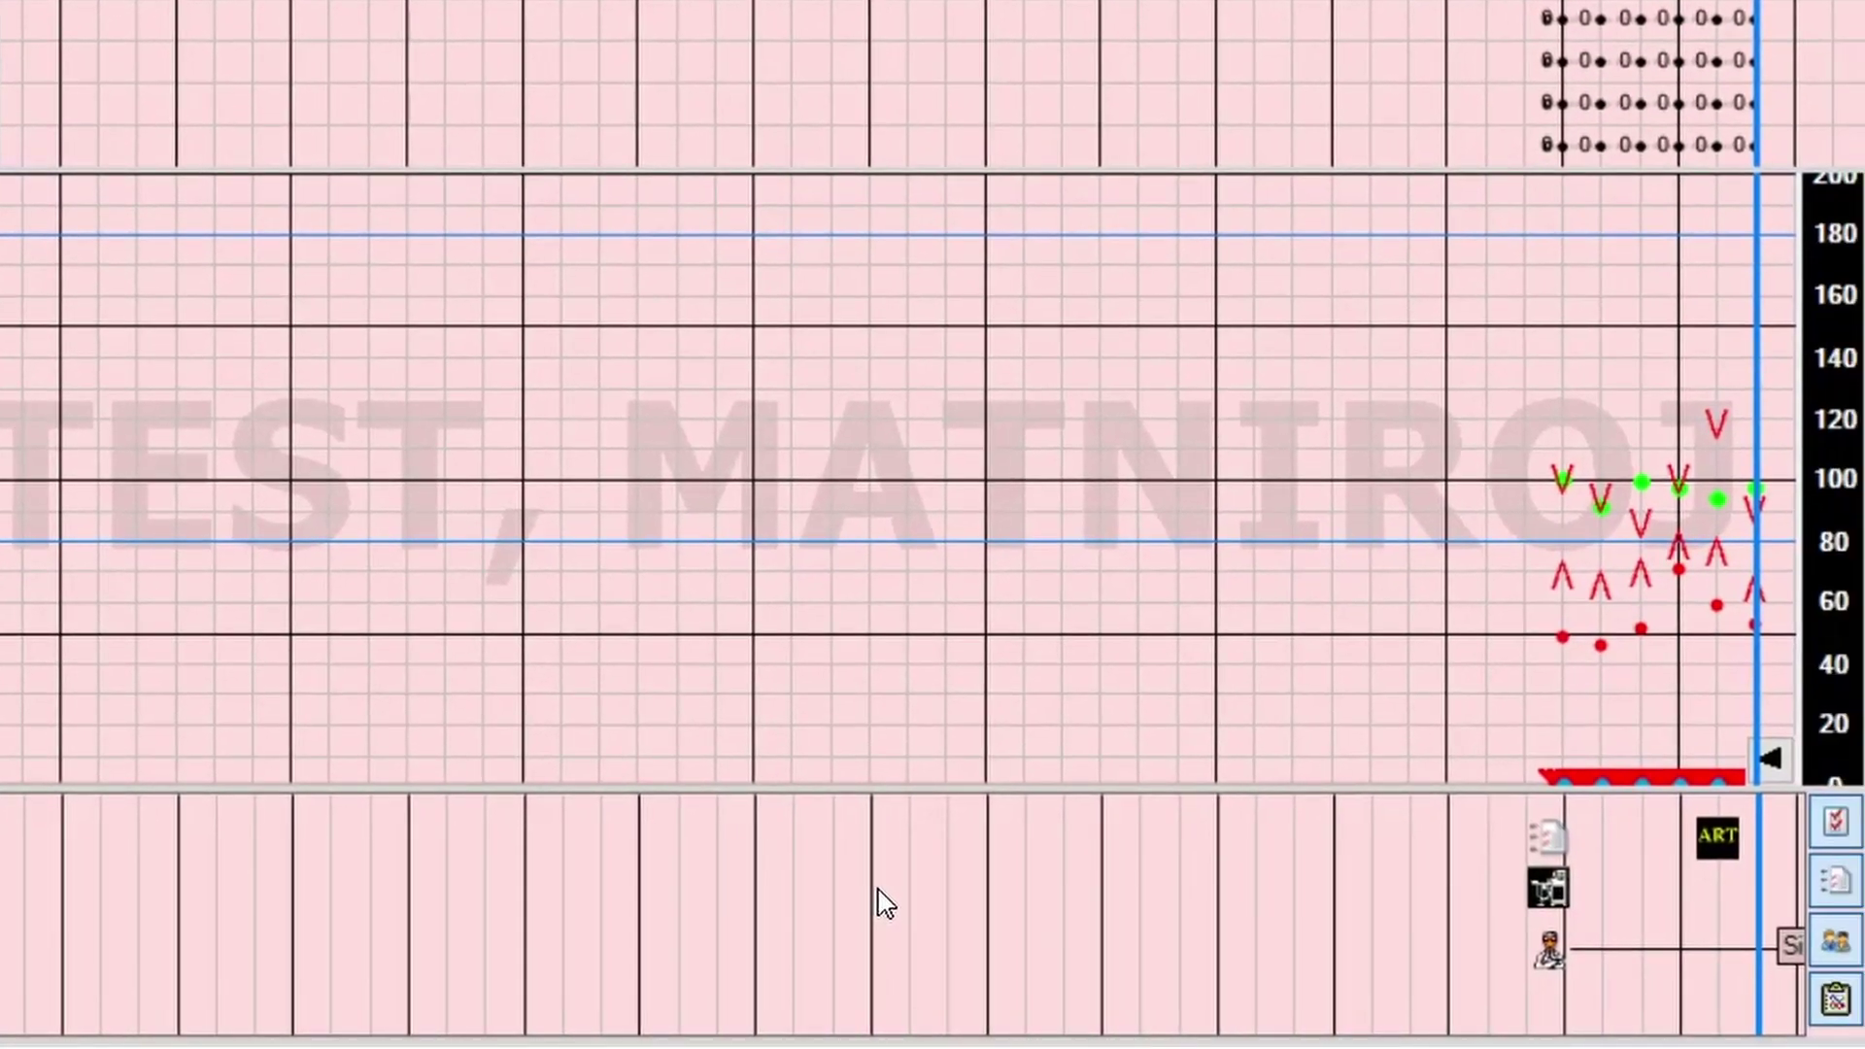
Step: Modify the charted arterial line by removing the "under GA" note from its Flow Switch type, and save the change
{"action": "right_click", "coordinate": [1720, 843]}
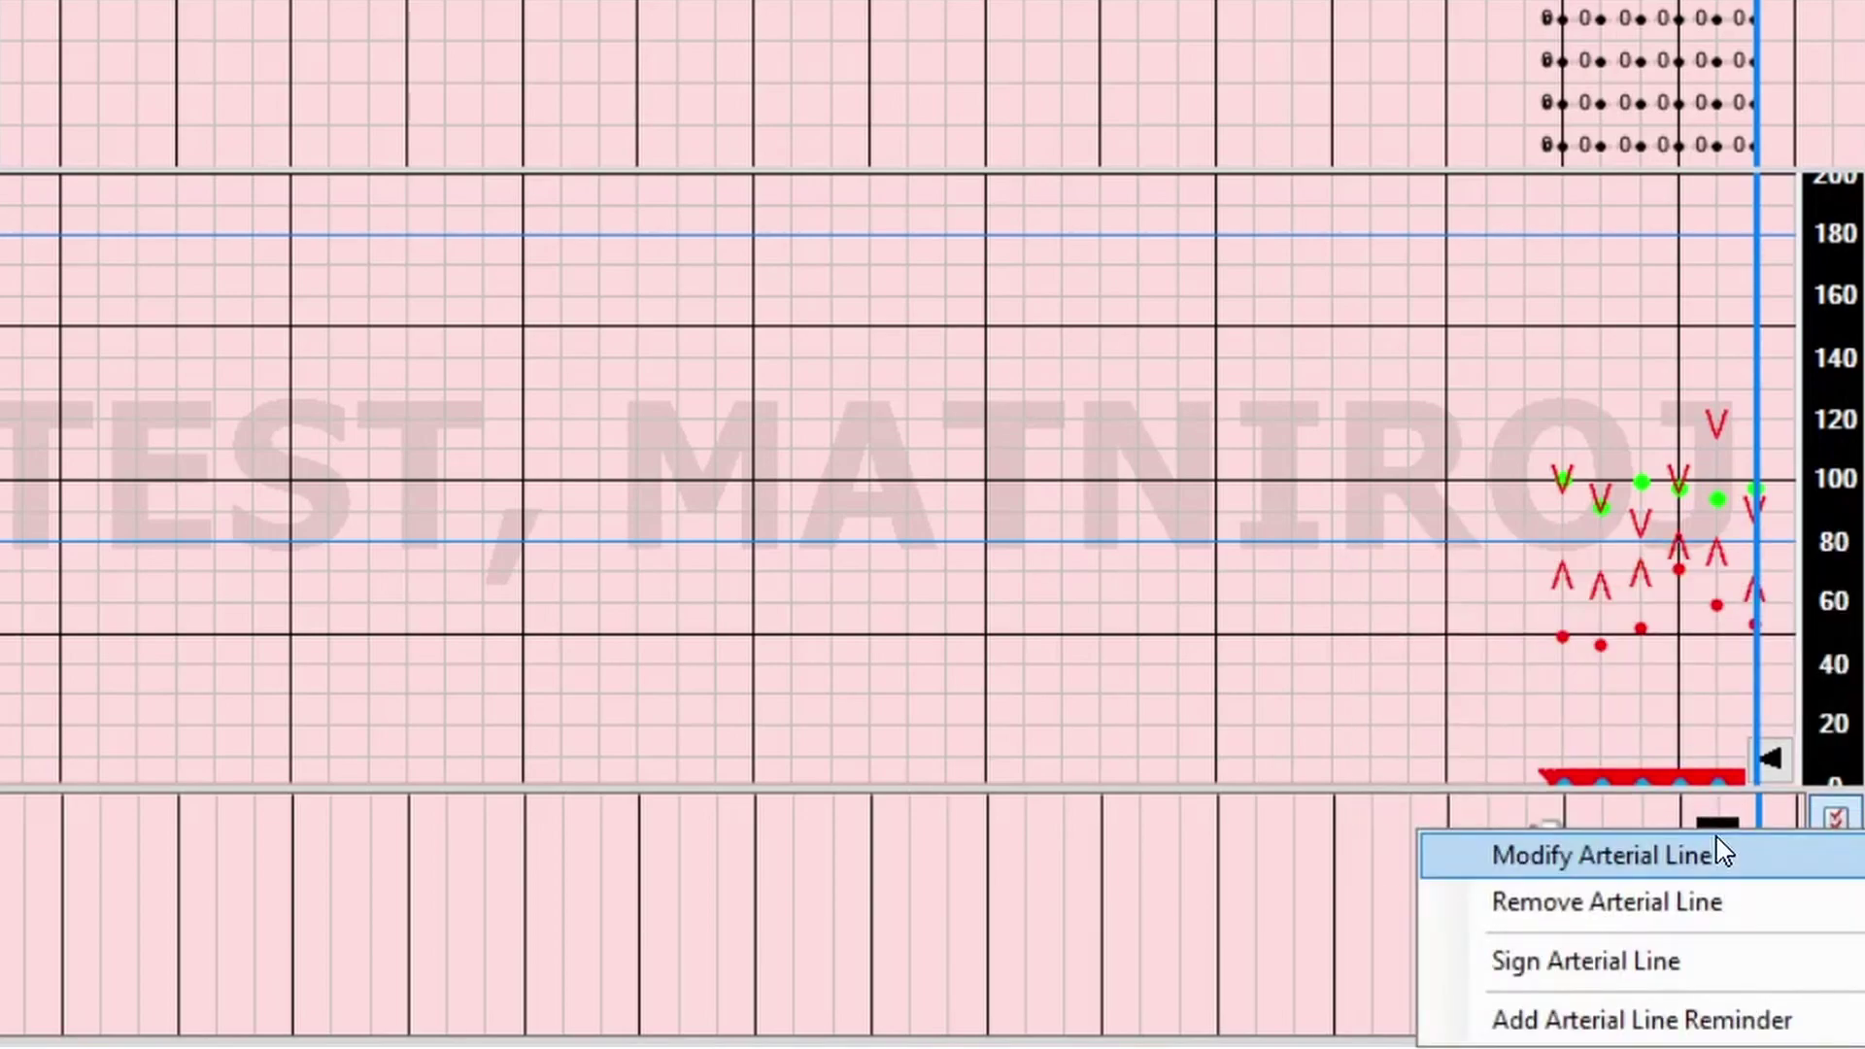
{"action": "left_click", "coordinate": [1575, 857]}
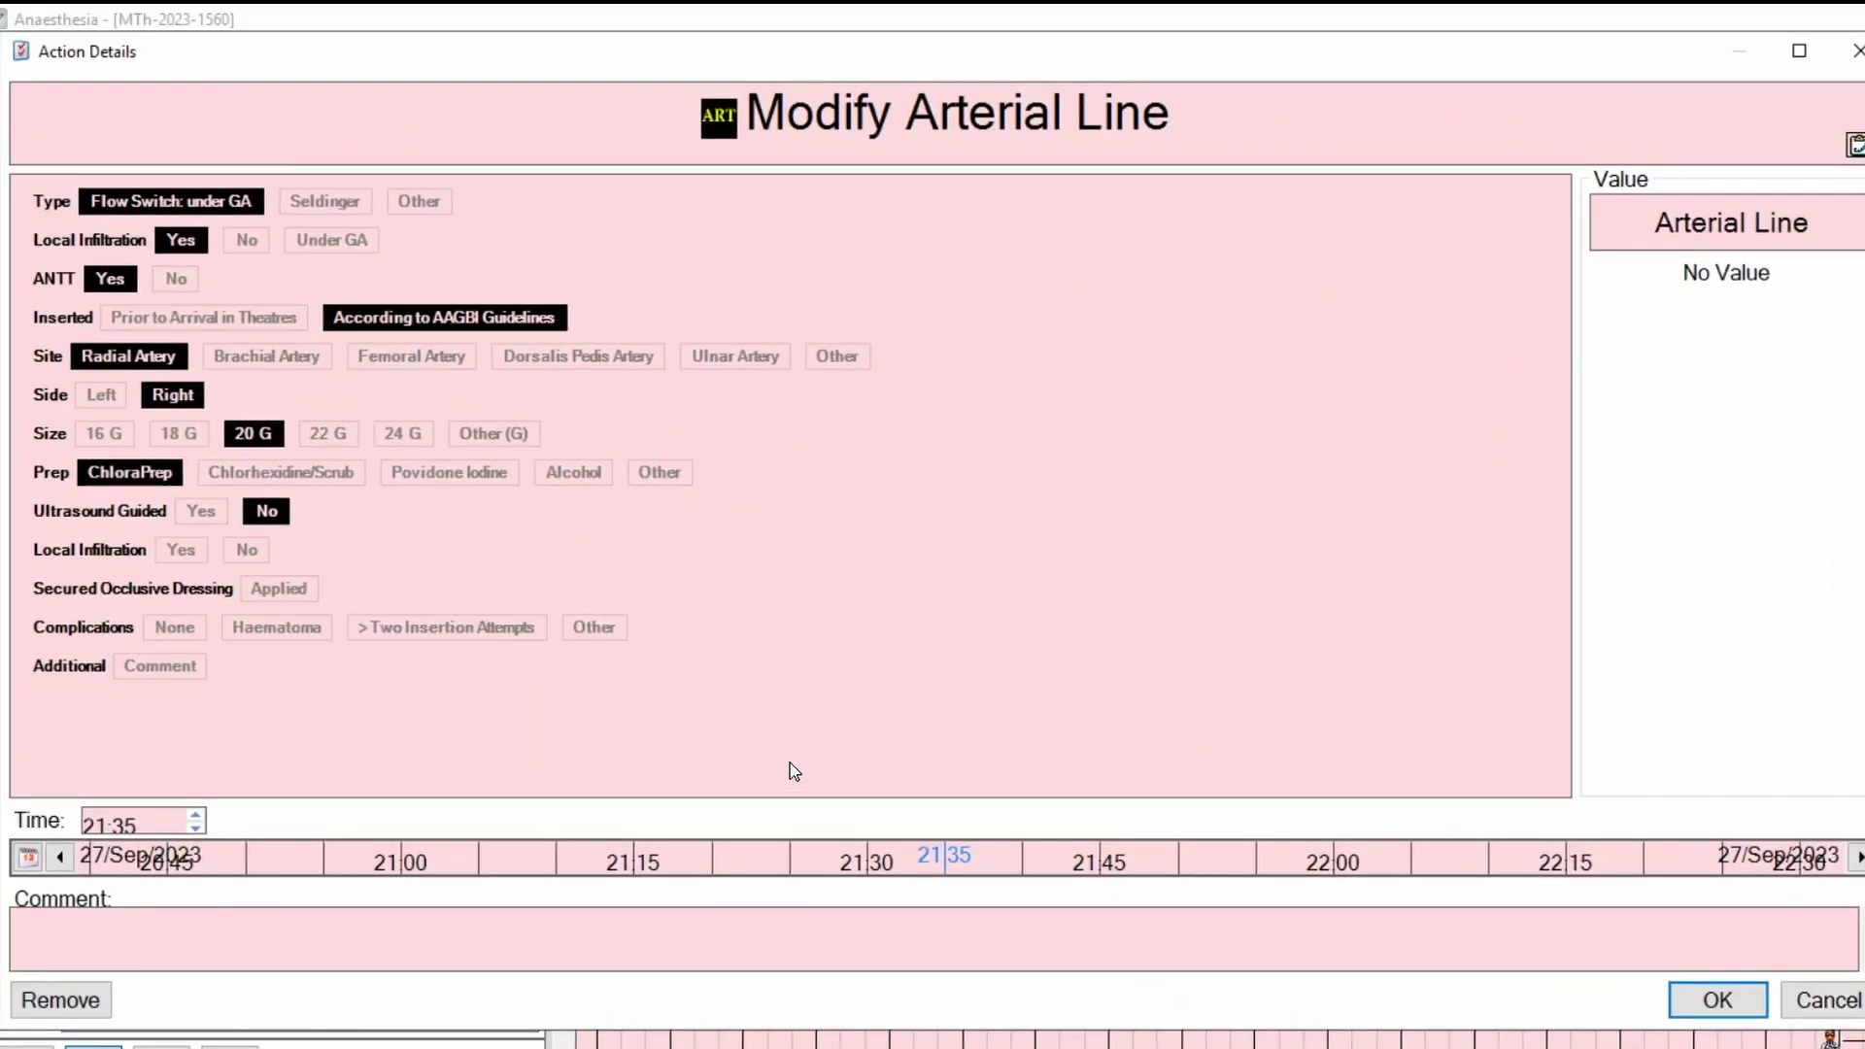
{"action": "left_click", "coordinate": [202, 197]}
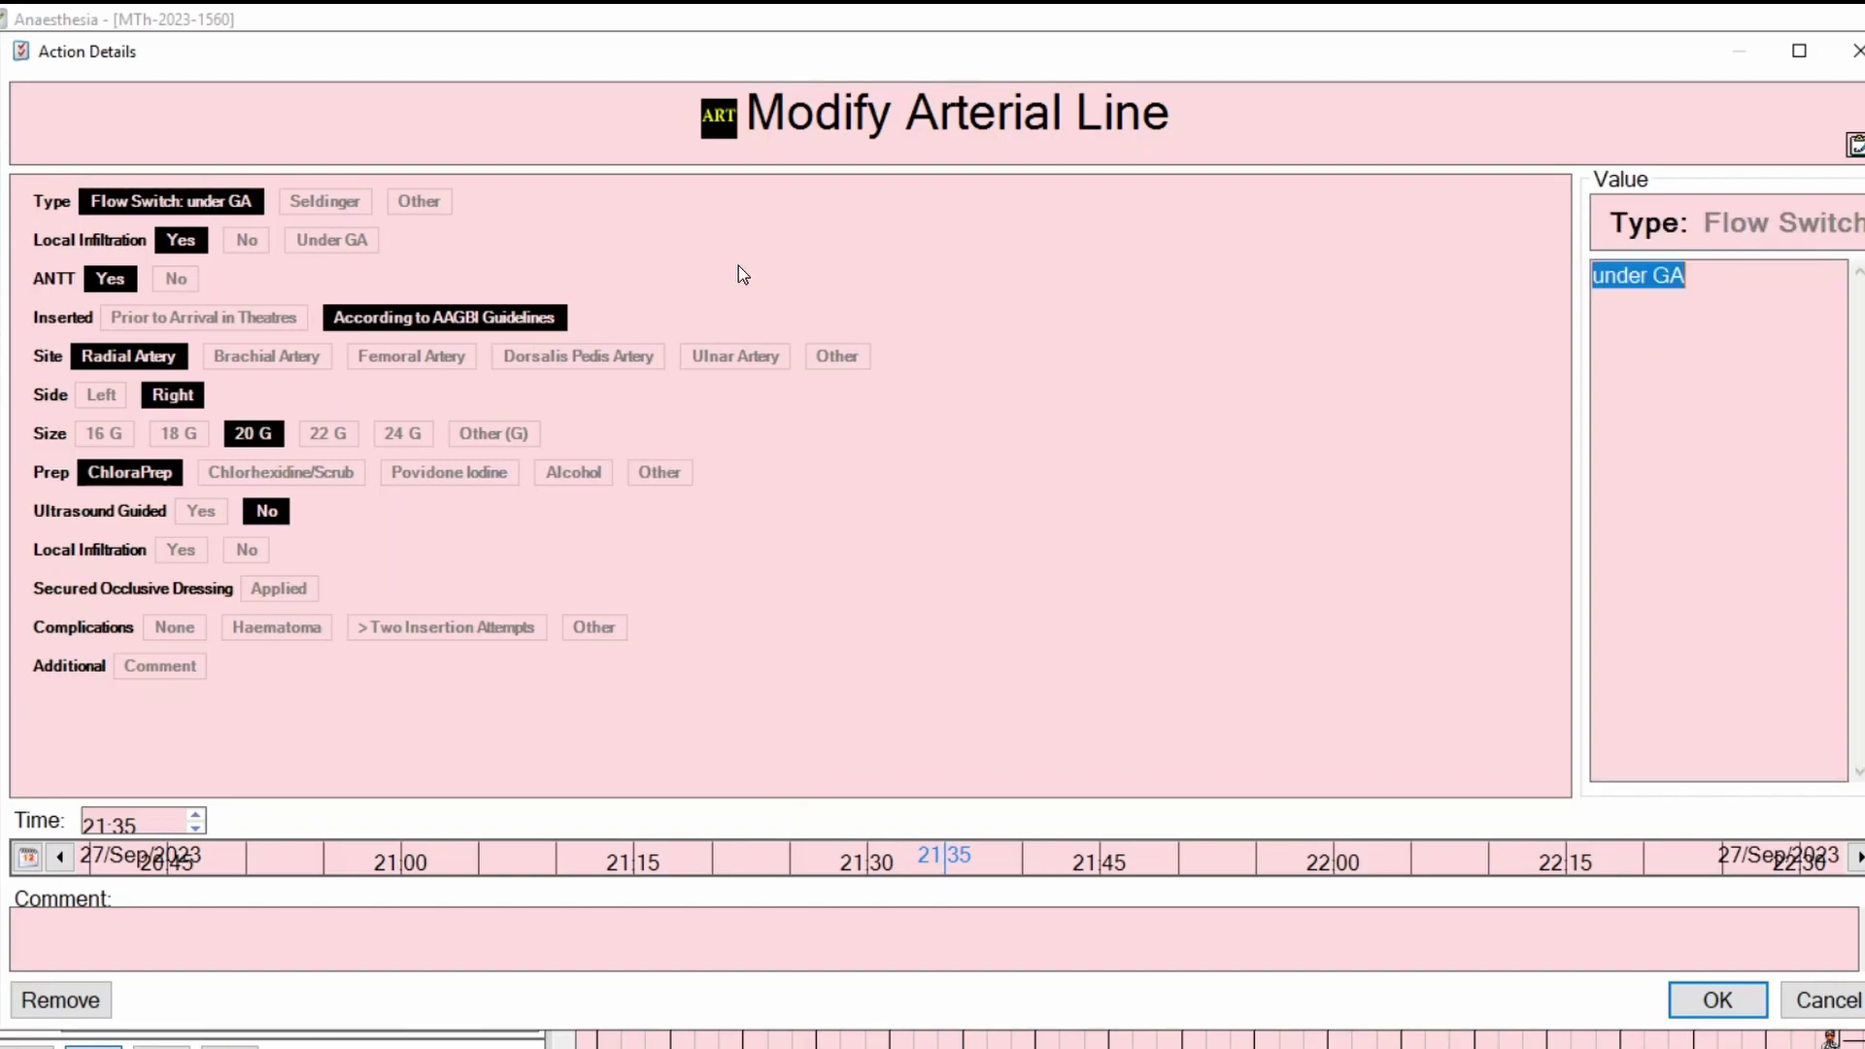
{"action": "key", "text": "BackSpace"}
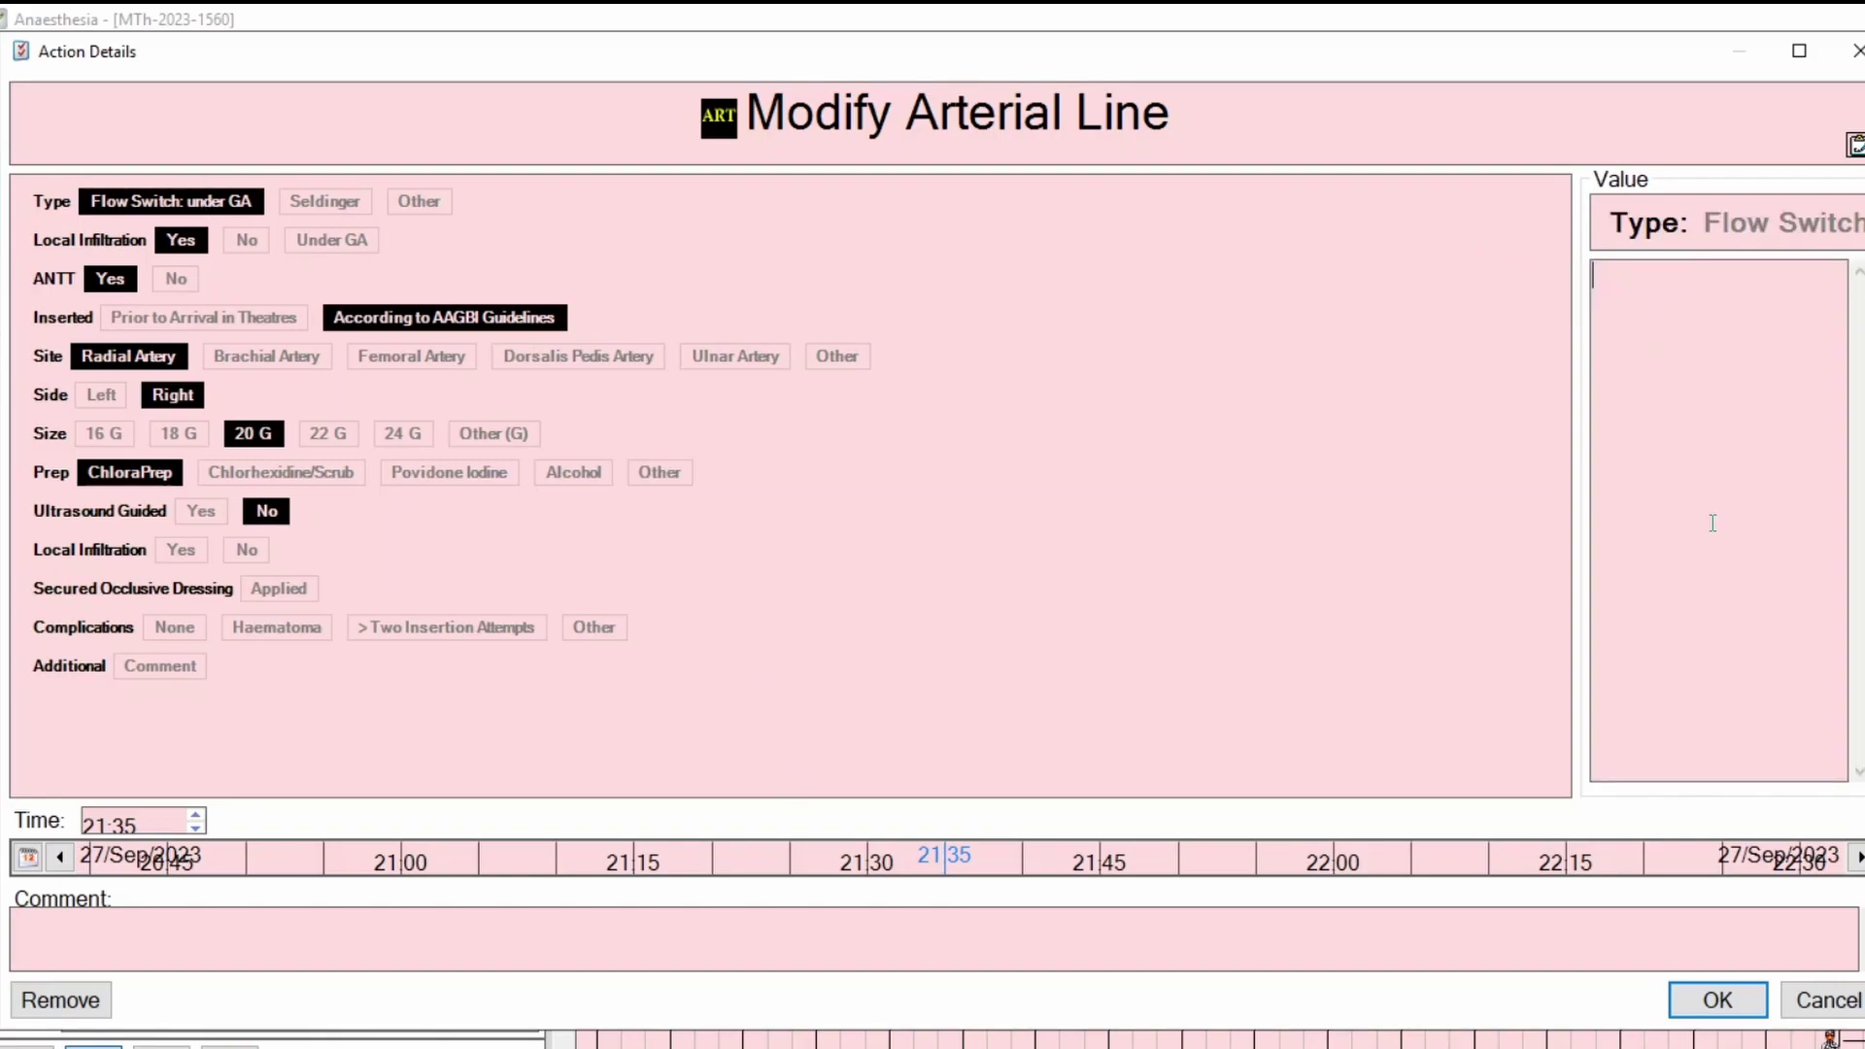
{"action": "left_click", "coordinate": [1423, 546]}
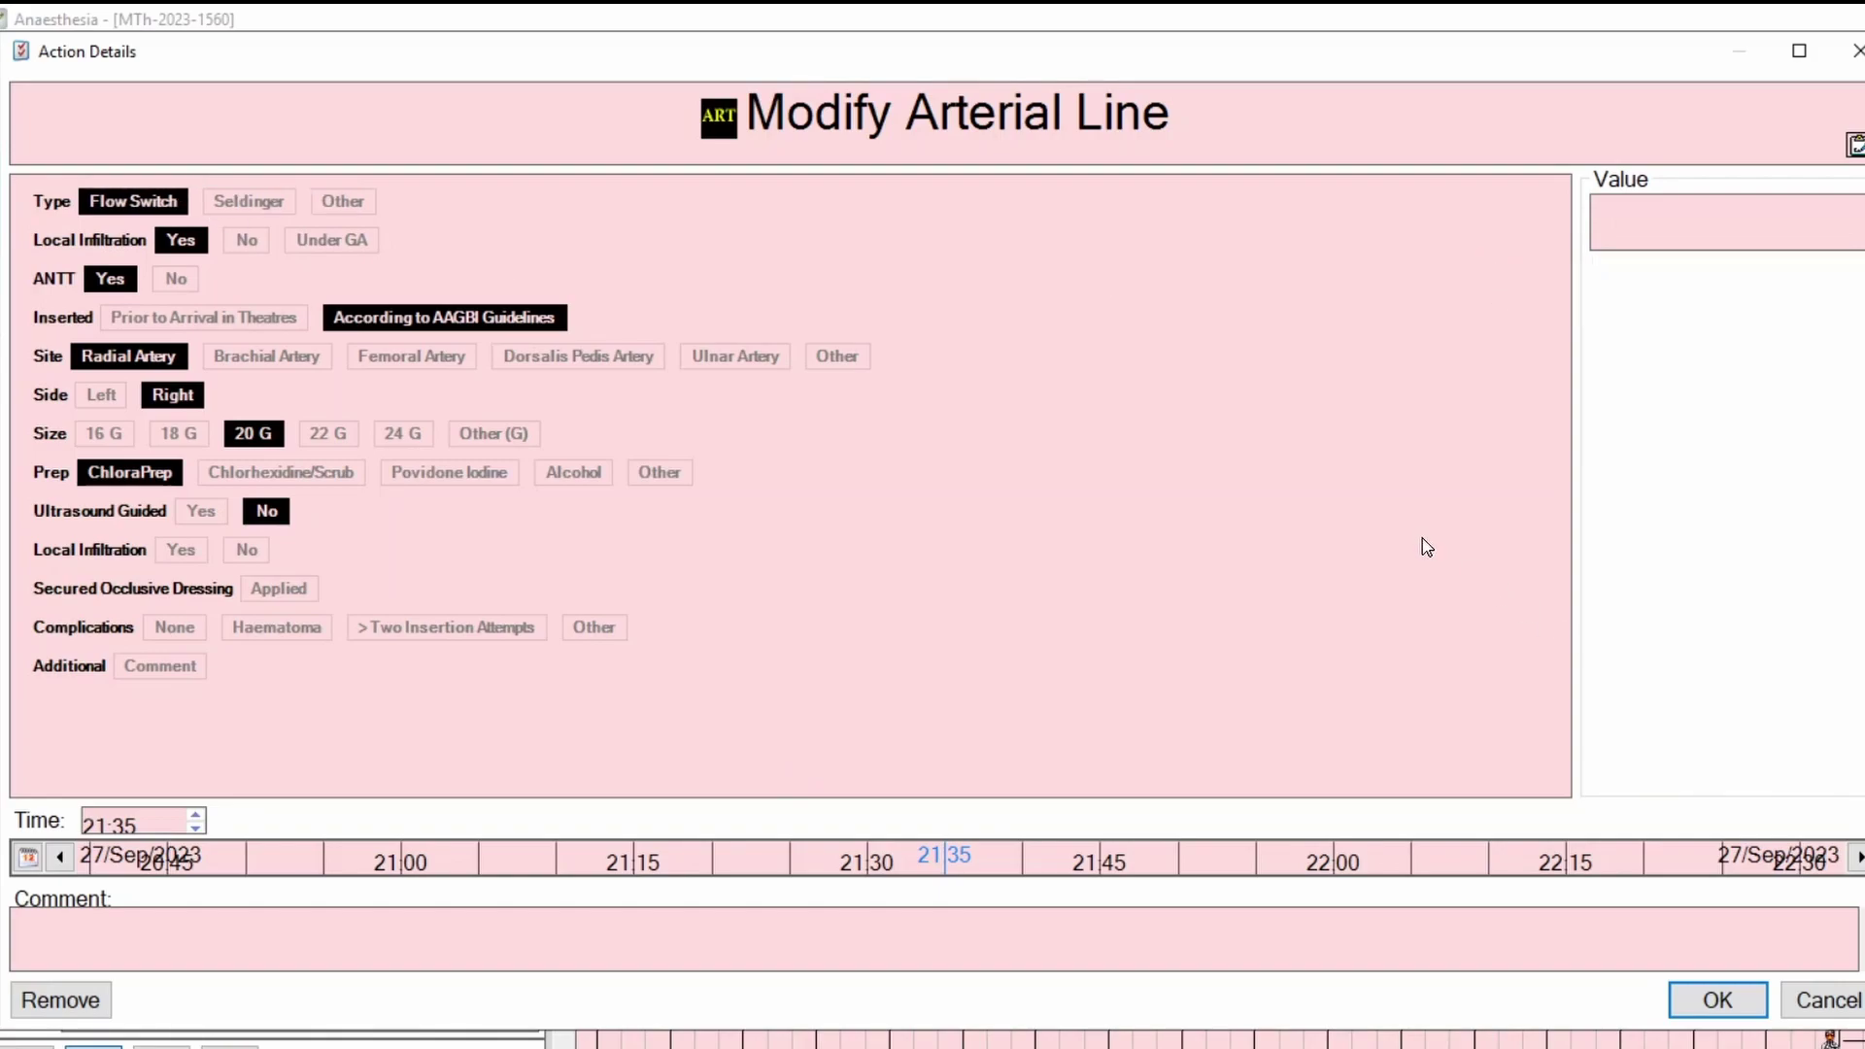
{"action": "left_click", "coordinate": [1715, 1005]}
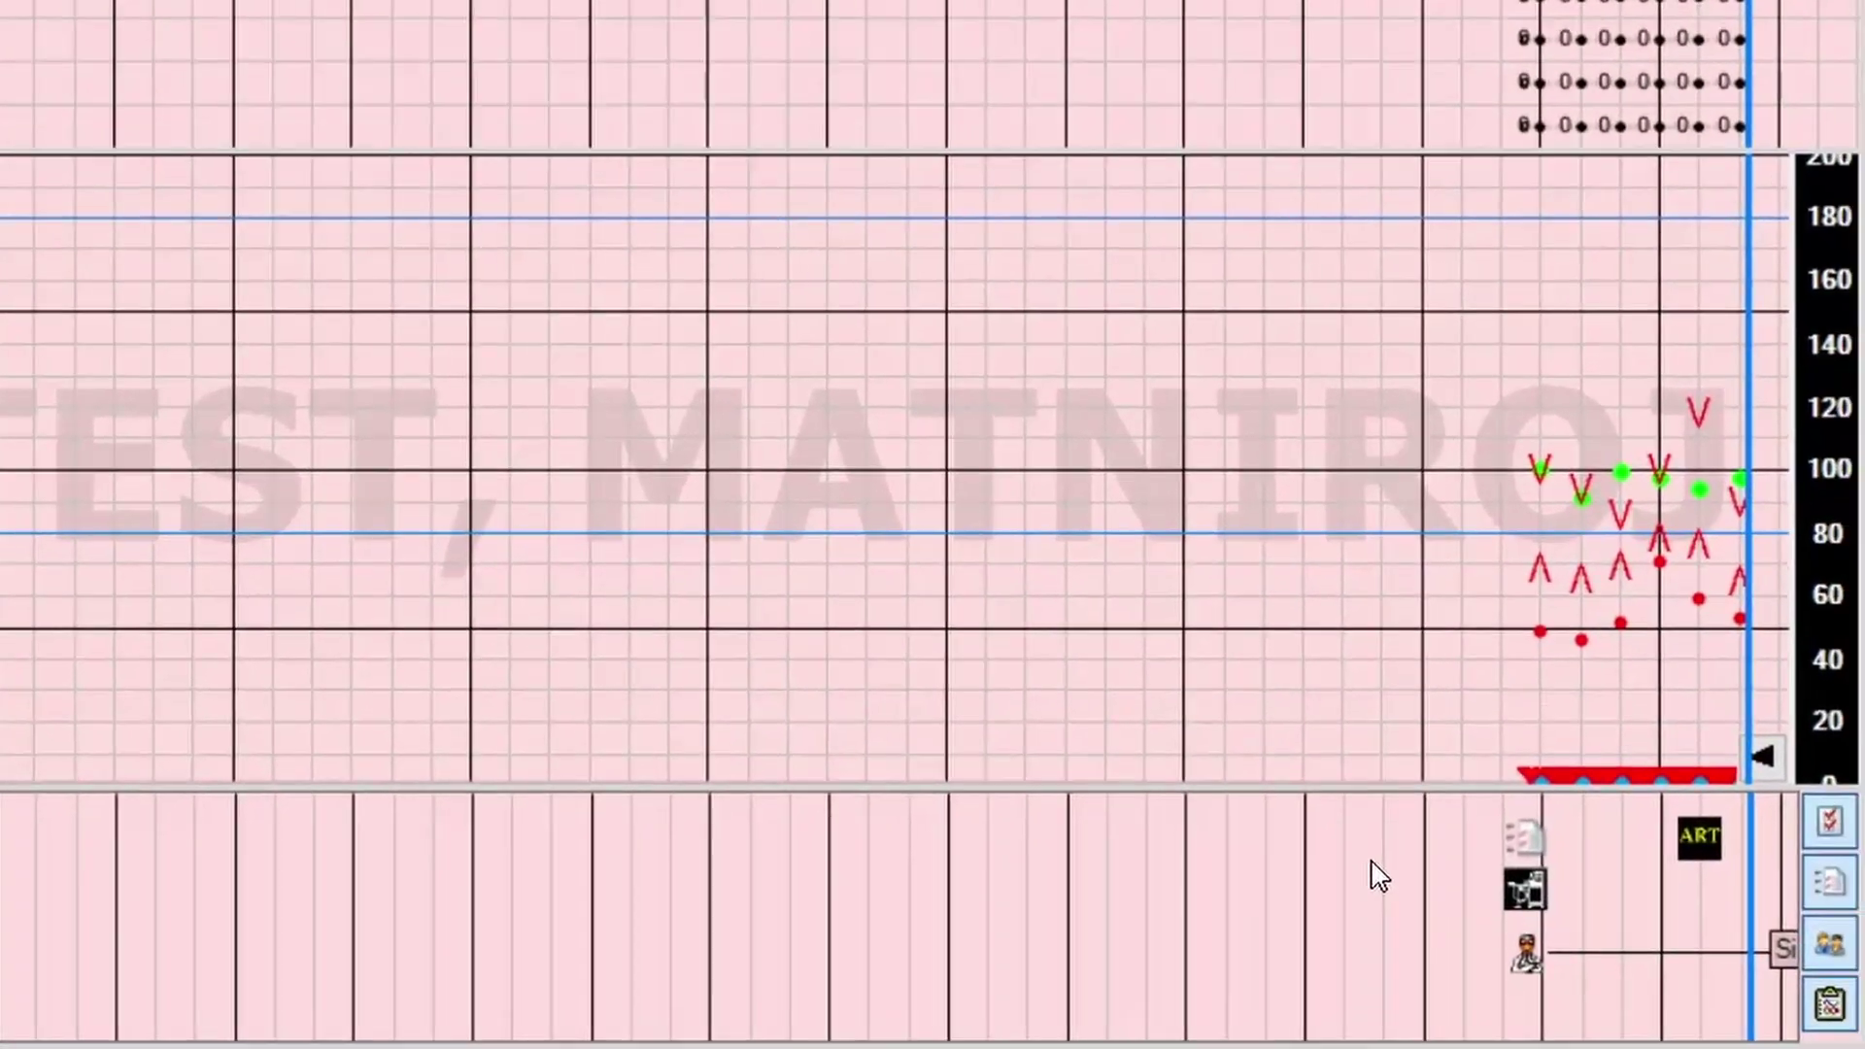
{"action": "right_click", "coordinate": [1710, 843]}
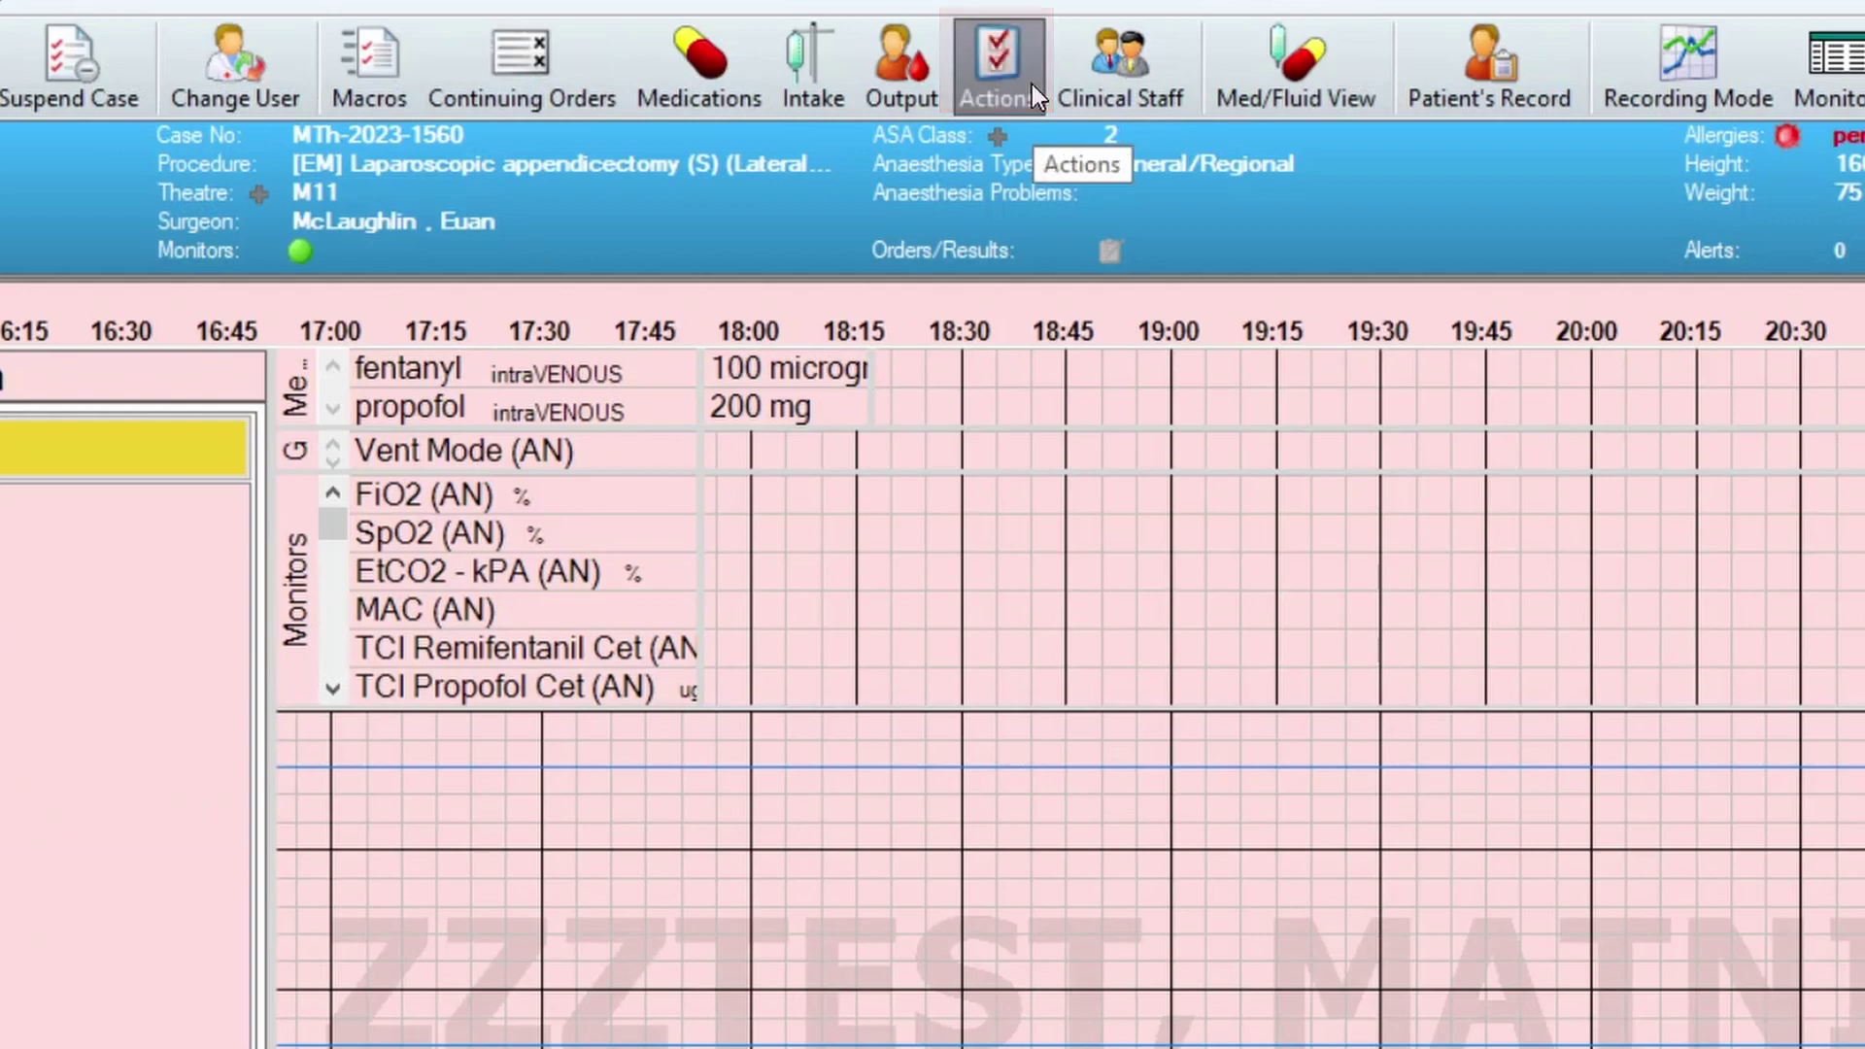
Step: Open the case's action list and start a new Peripheral IV entry from the Procedures category
{"action": "left_click", "coordinate": [1033, 85]}
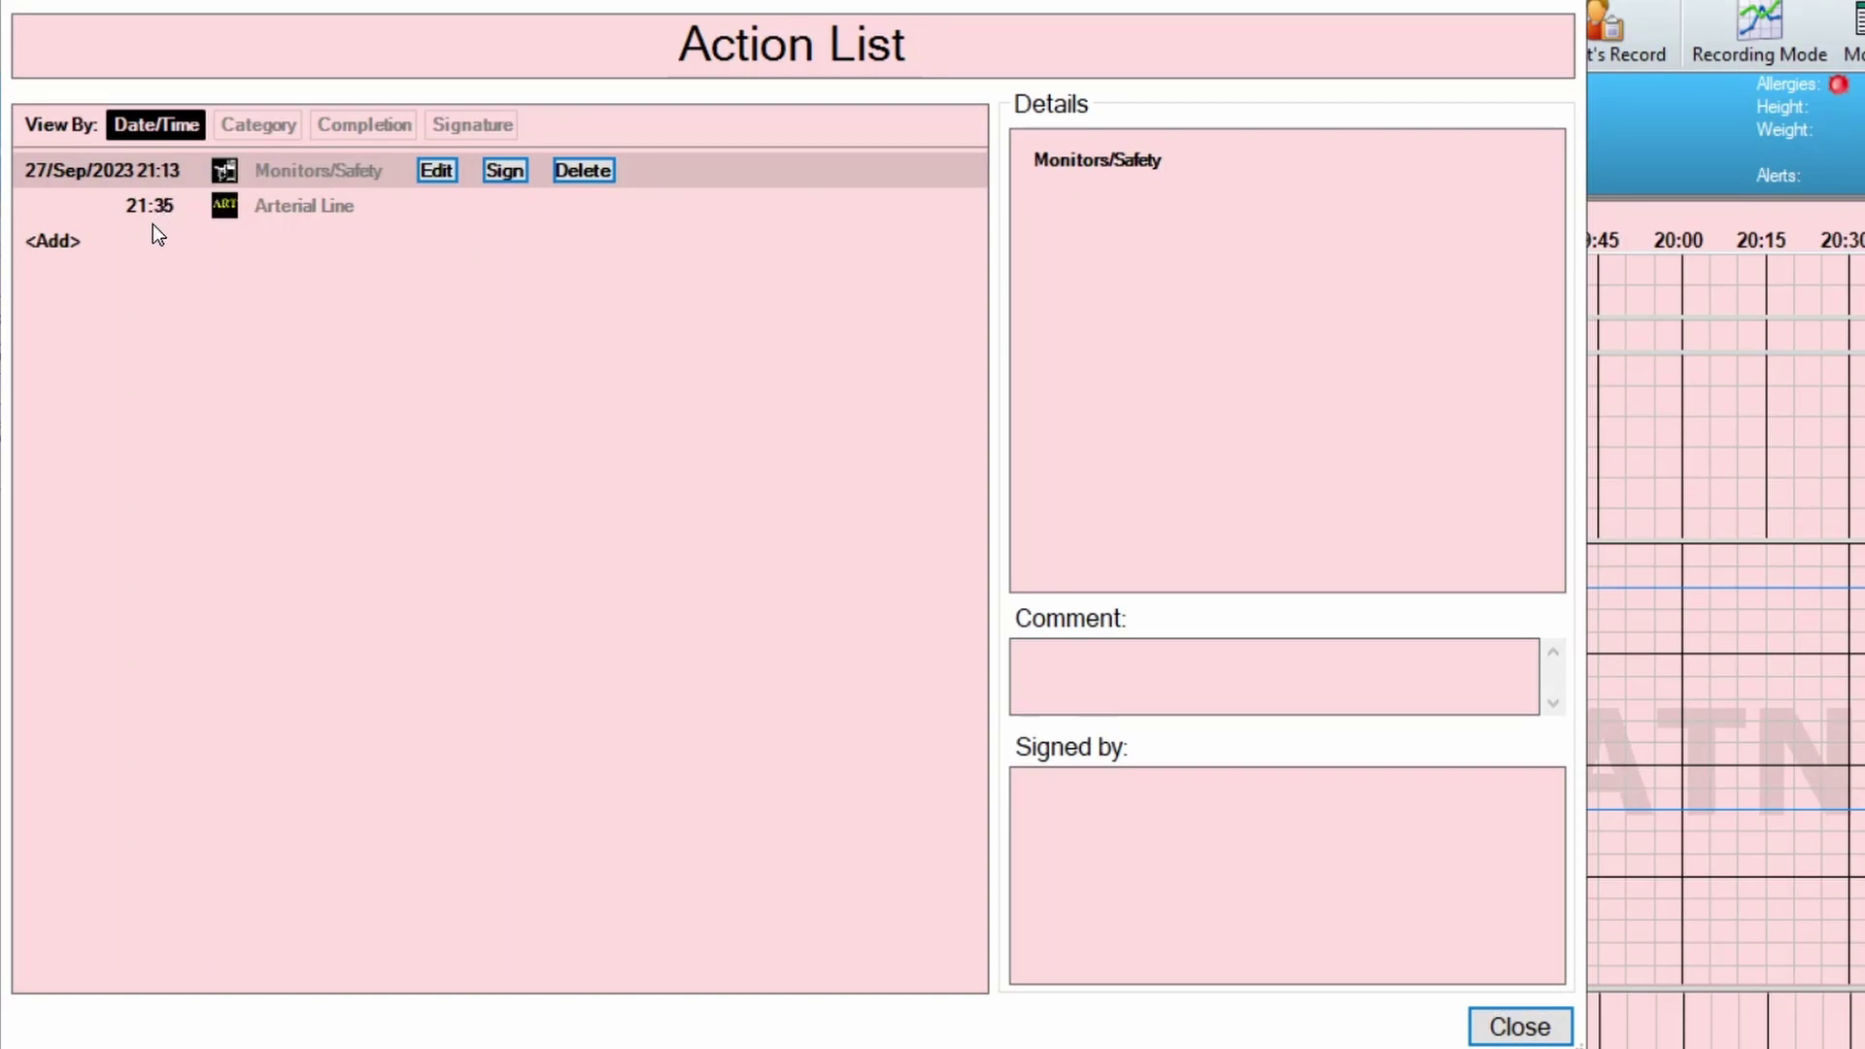
{"action": "left_click", "coordinate": [54, 246]}
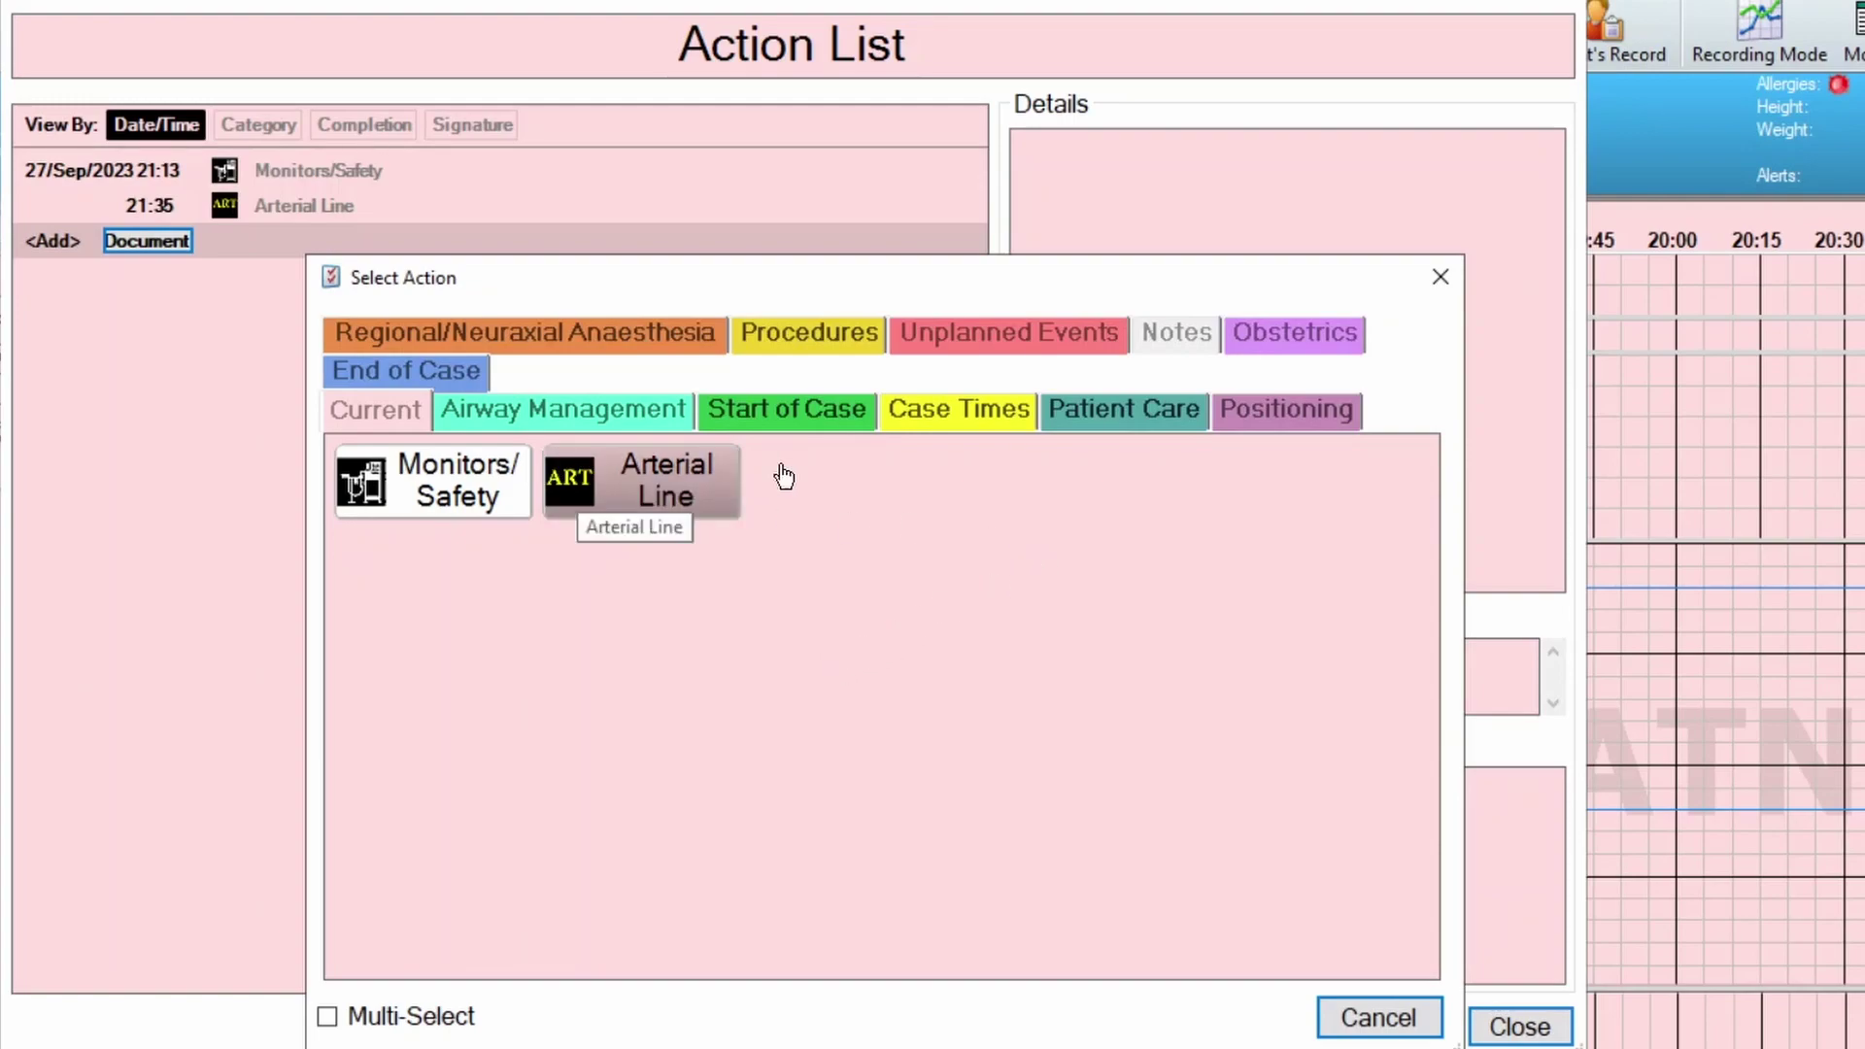
{"action": "left_click", "coordinate": [825, 340]}
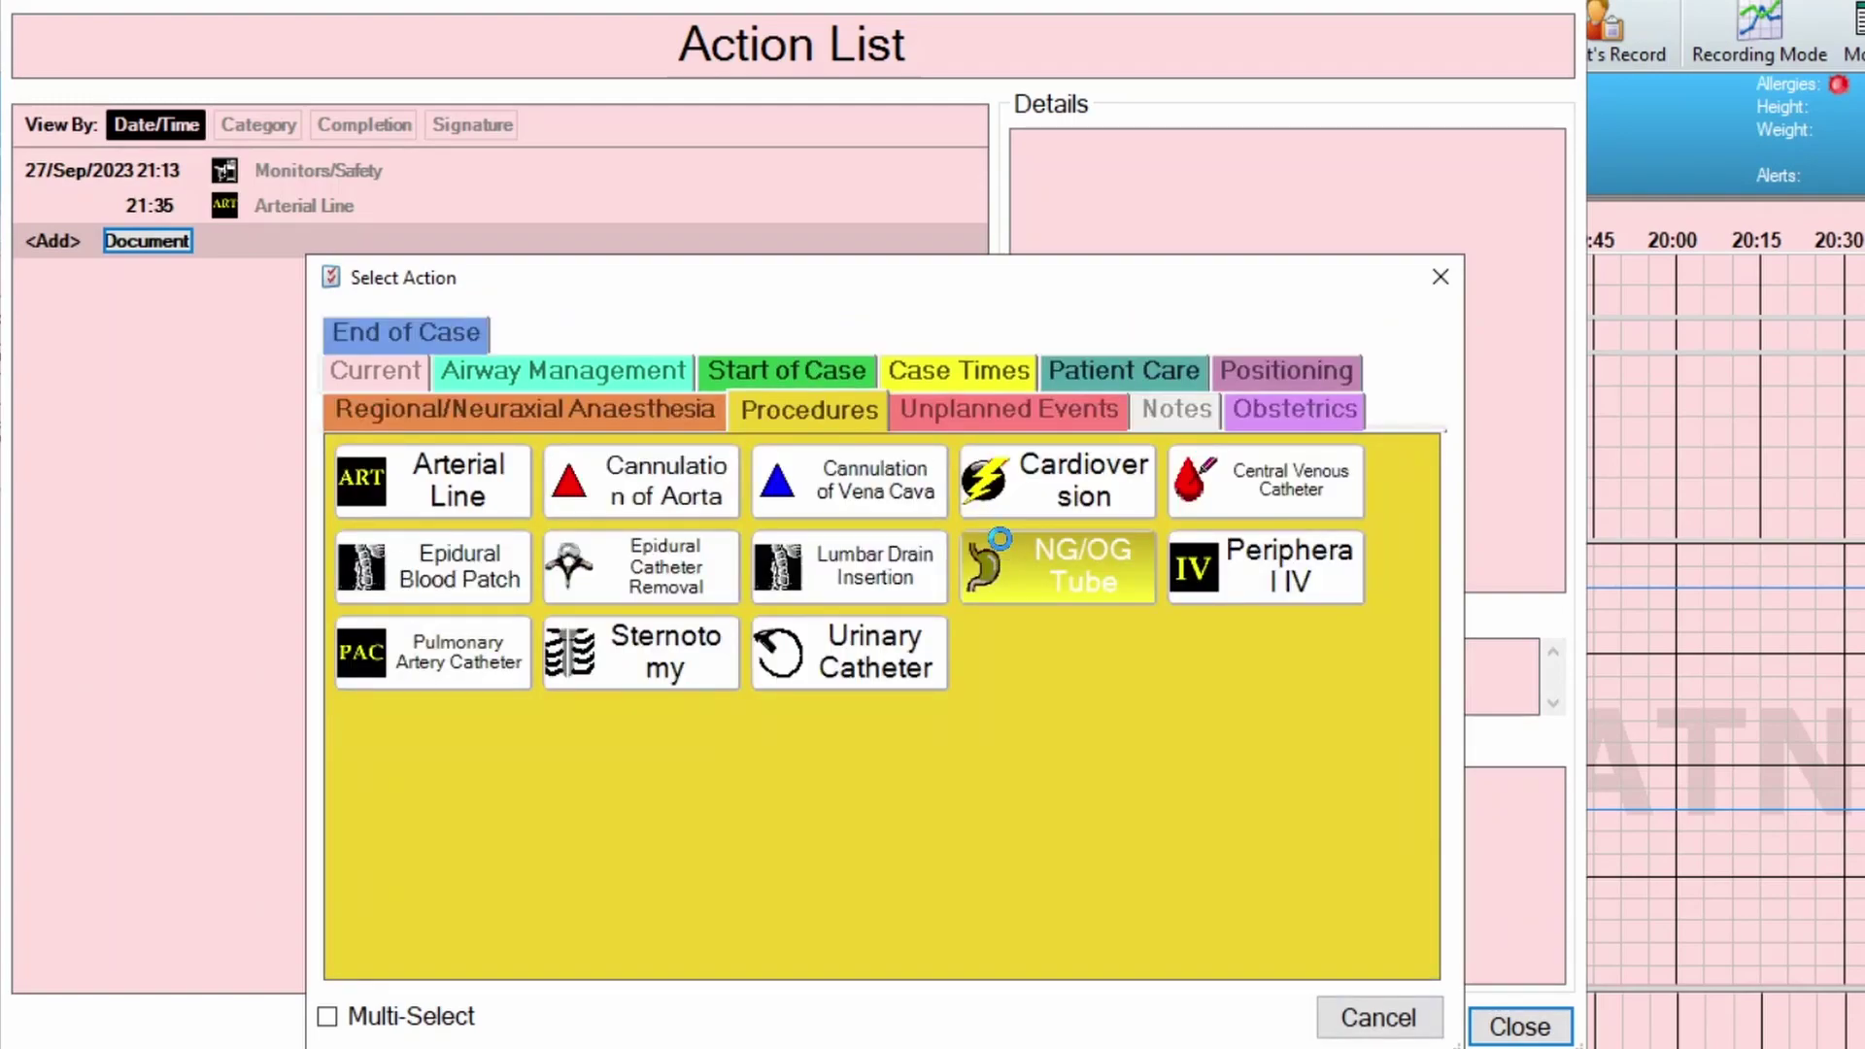
{"action": "left_click", "coordinate": [1240, 582]}
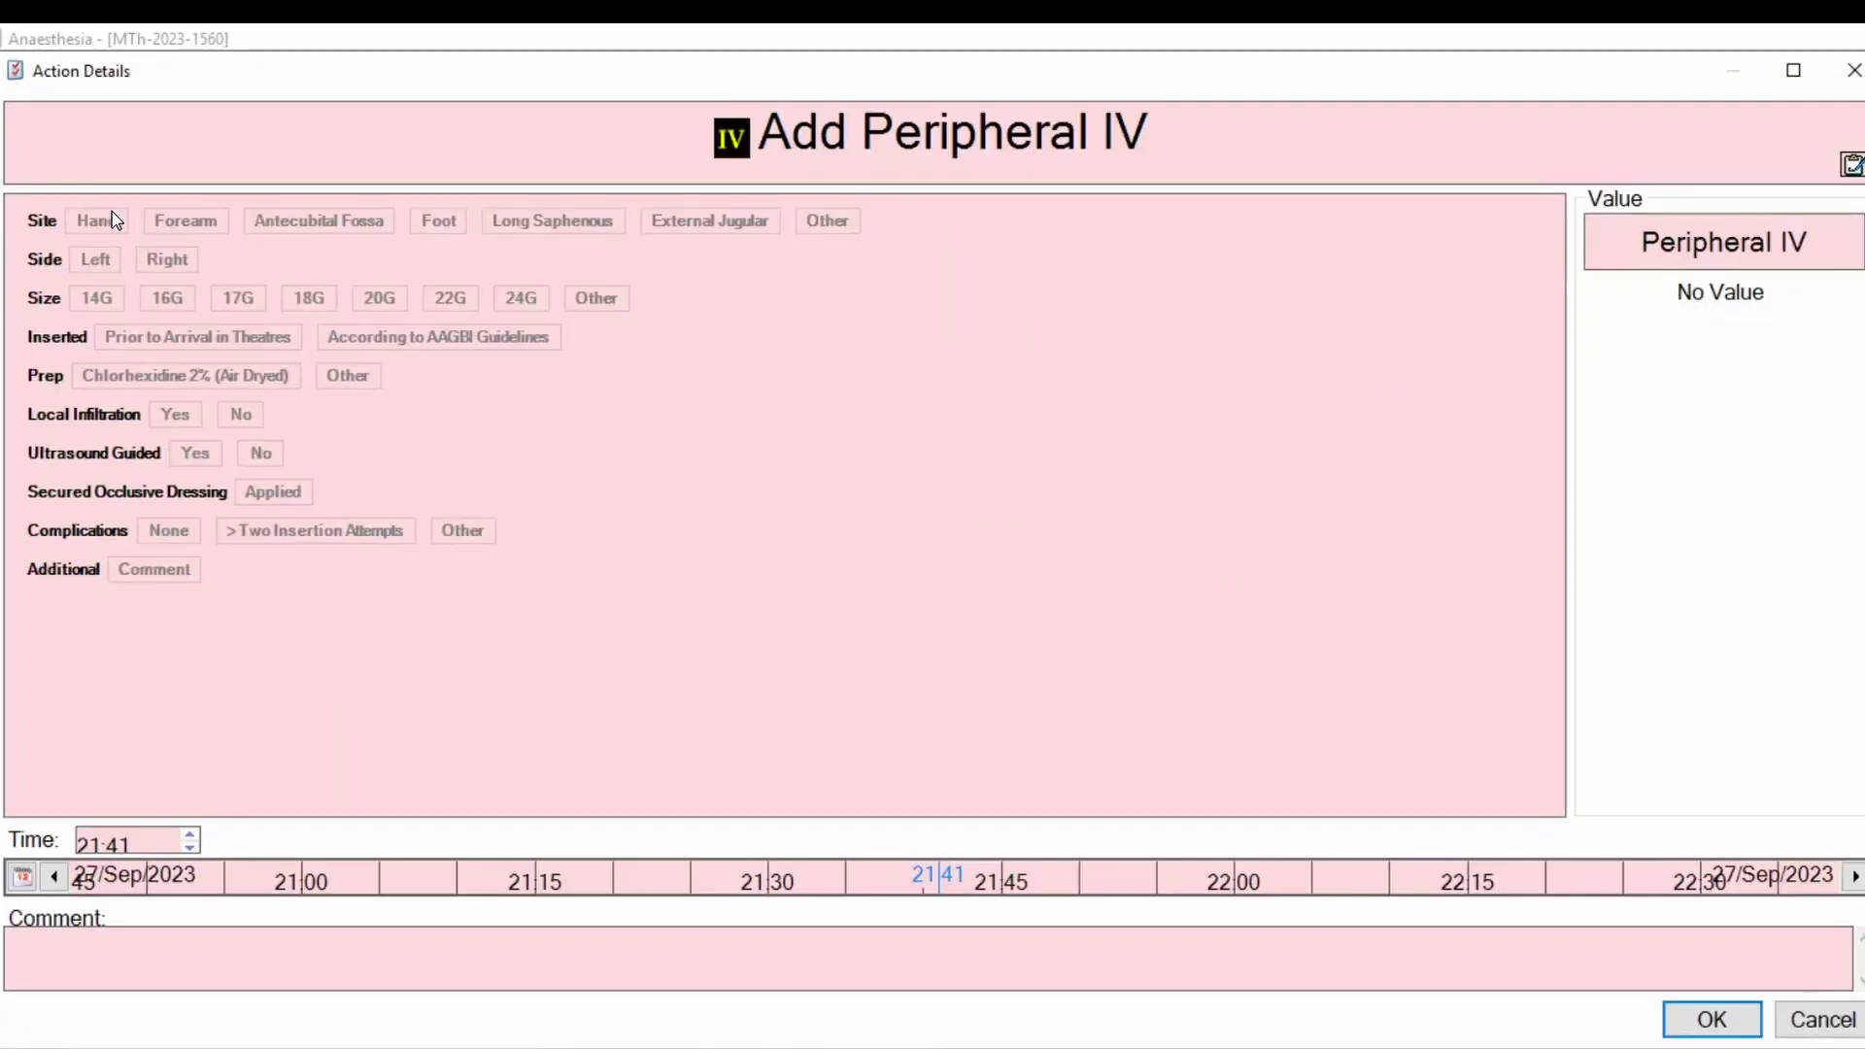
Step: Set the peripheral IV to Hand, Left, 18G, inserted According to AAGBI Guidelines, with Chlorhexidine 2% (Air Dryed) prep
{"action": "left_click", "coordinate": [131, 145]}
{"action": "left_click", "coordinate": [116, 188]}
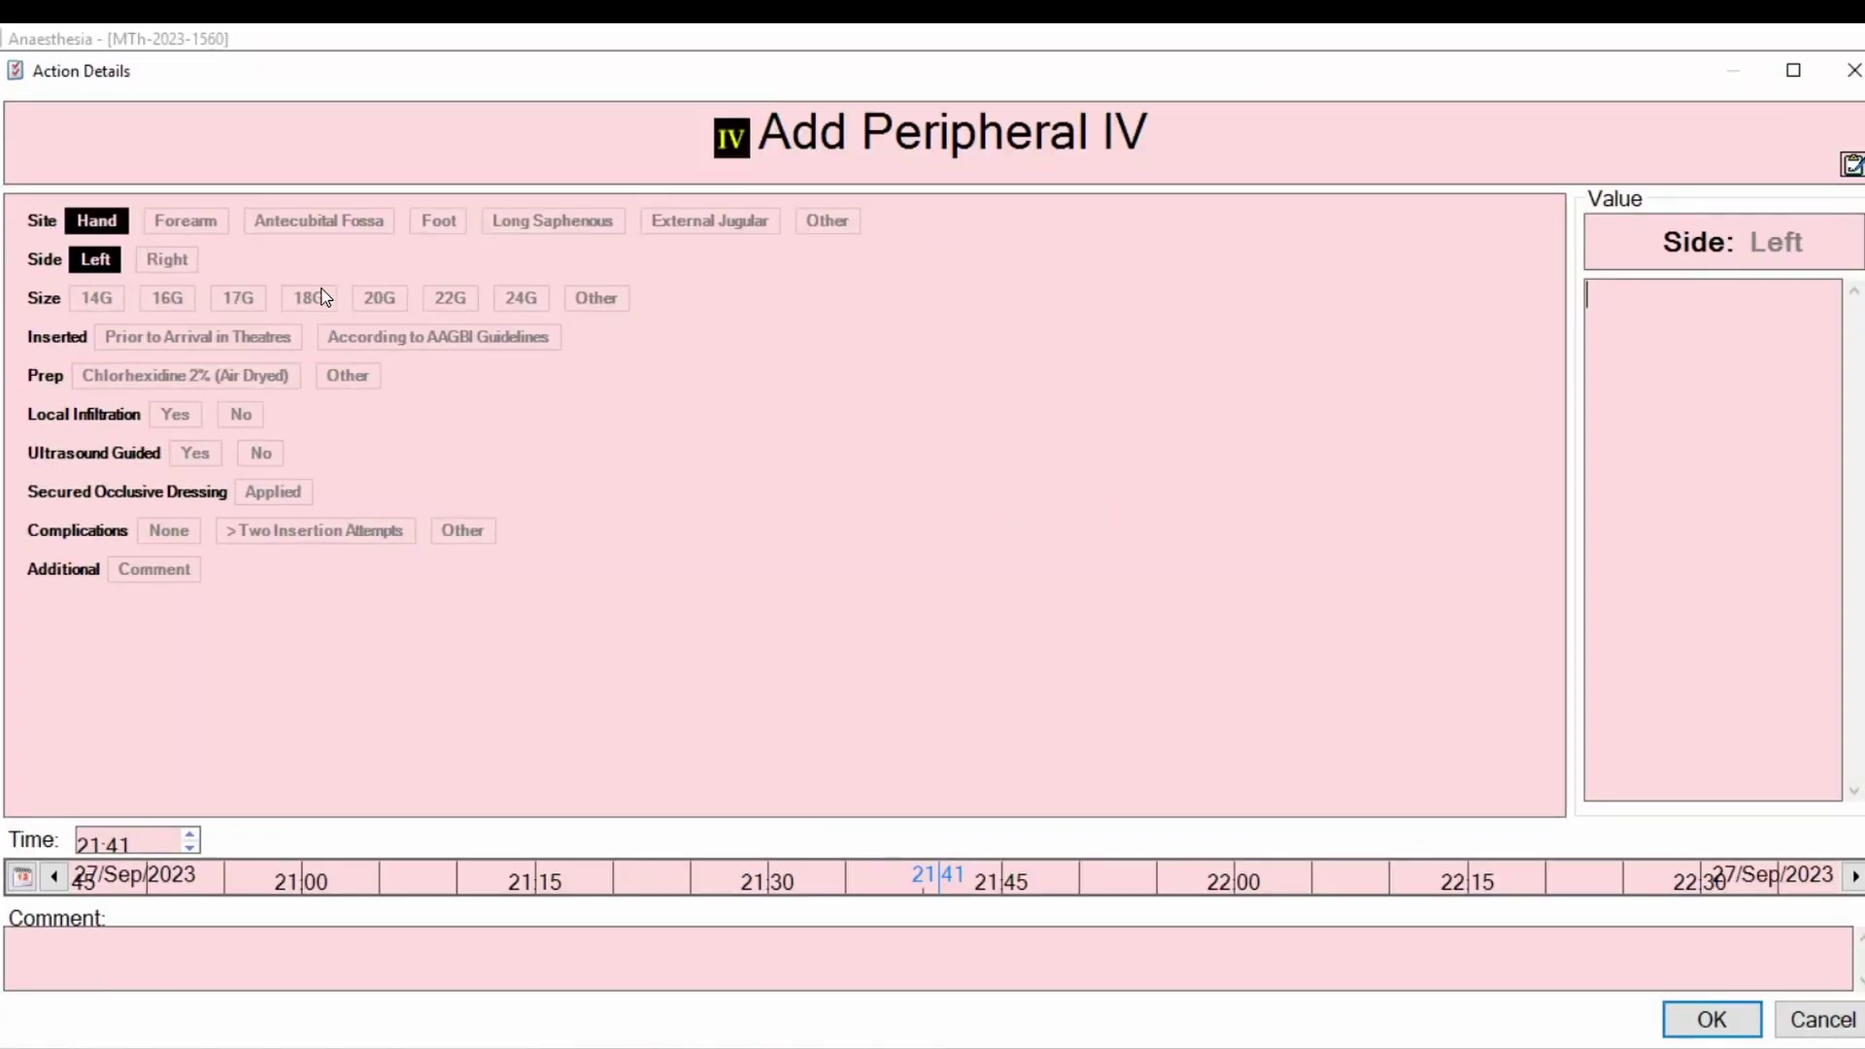
{"action": "left_click", "coordinate": [361, 232]}
{"action": "left_click", "coordinate": [411, 345]}
{"action": "left_click", "coordinate": [243, 379]}
Step: Set Local Infiltration and Ultrasound Guided to No, Secured Occlusive Dressing to Applied and Complications to None, and save the peripheral IV
{"action": "left_click", "coordinate": [243, 416]}
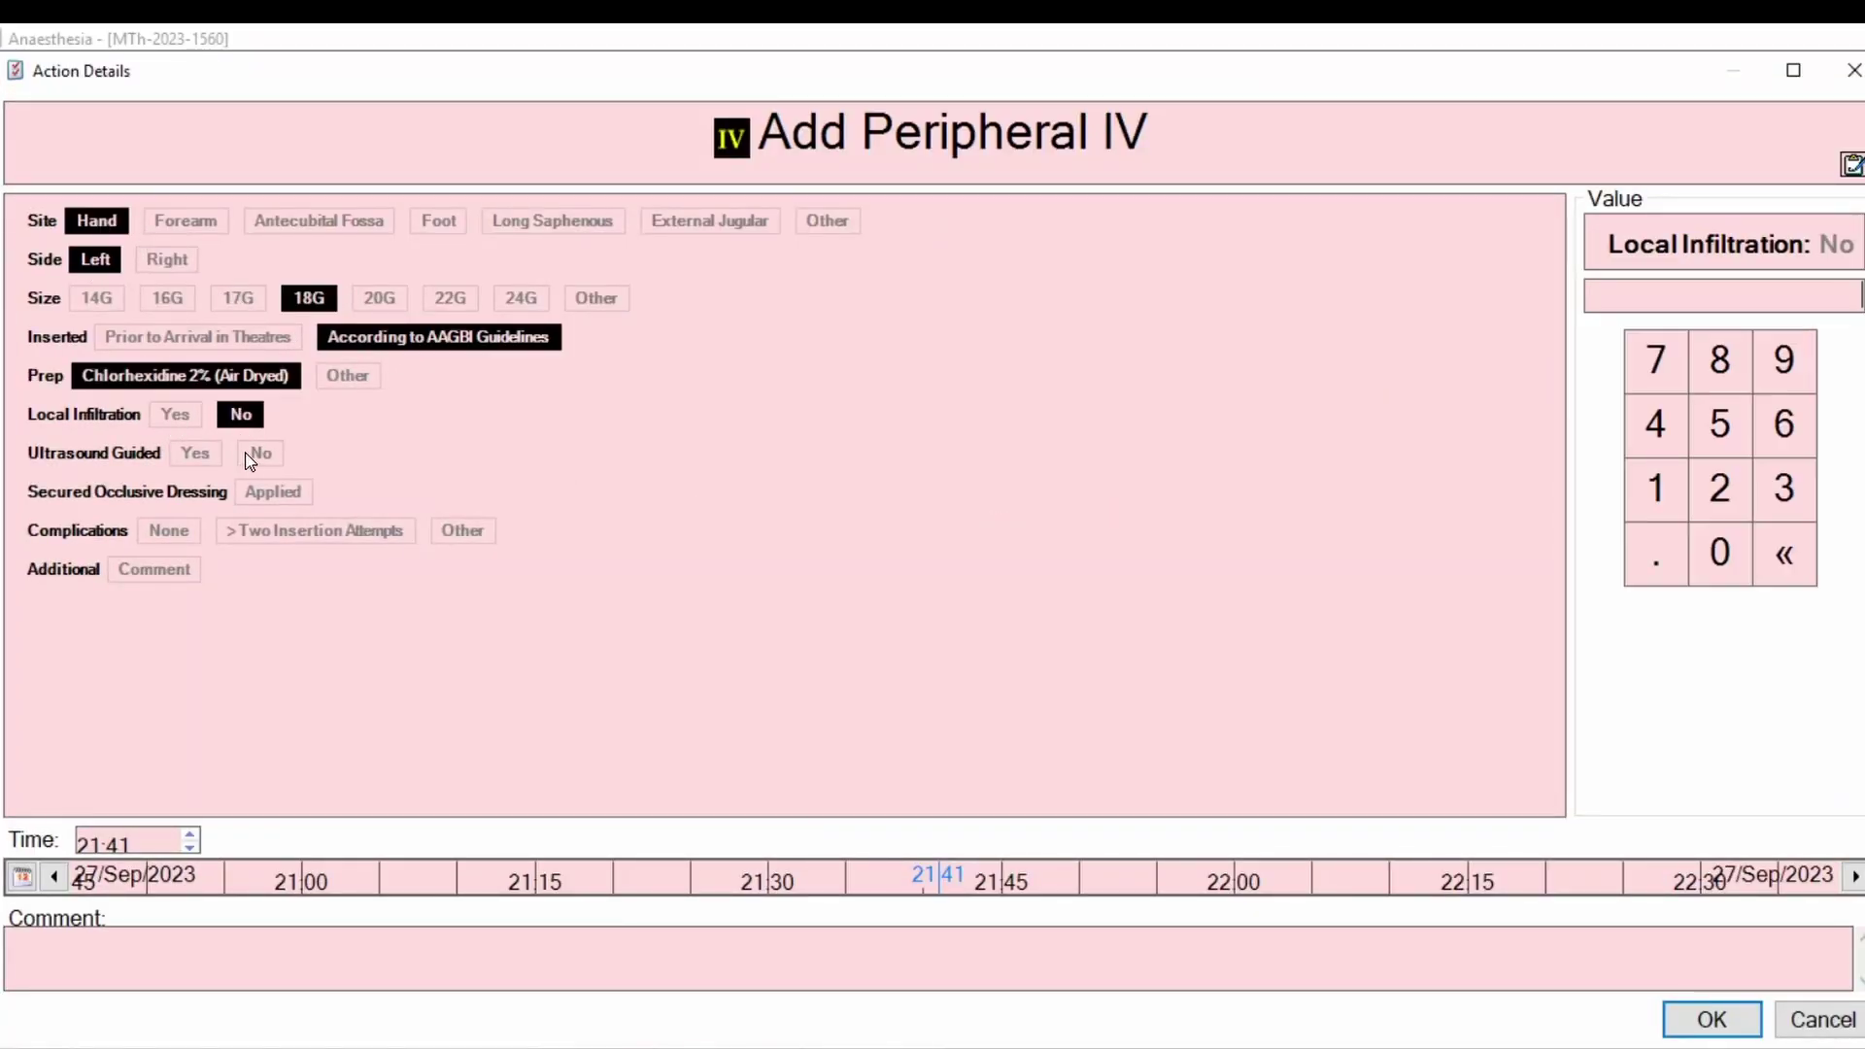
{"action": "left_click", "coordinate": [260, 453]}
{"action": "left_click", "coordinate": [274, 493]}
{"action": "left_click", "coordinate": [181, 534]}
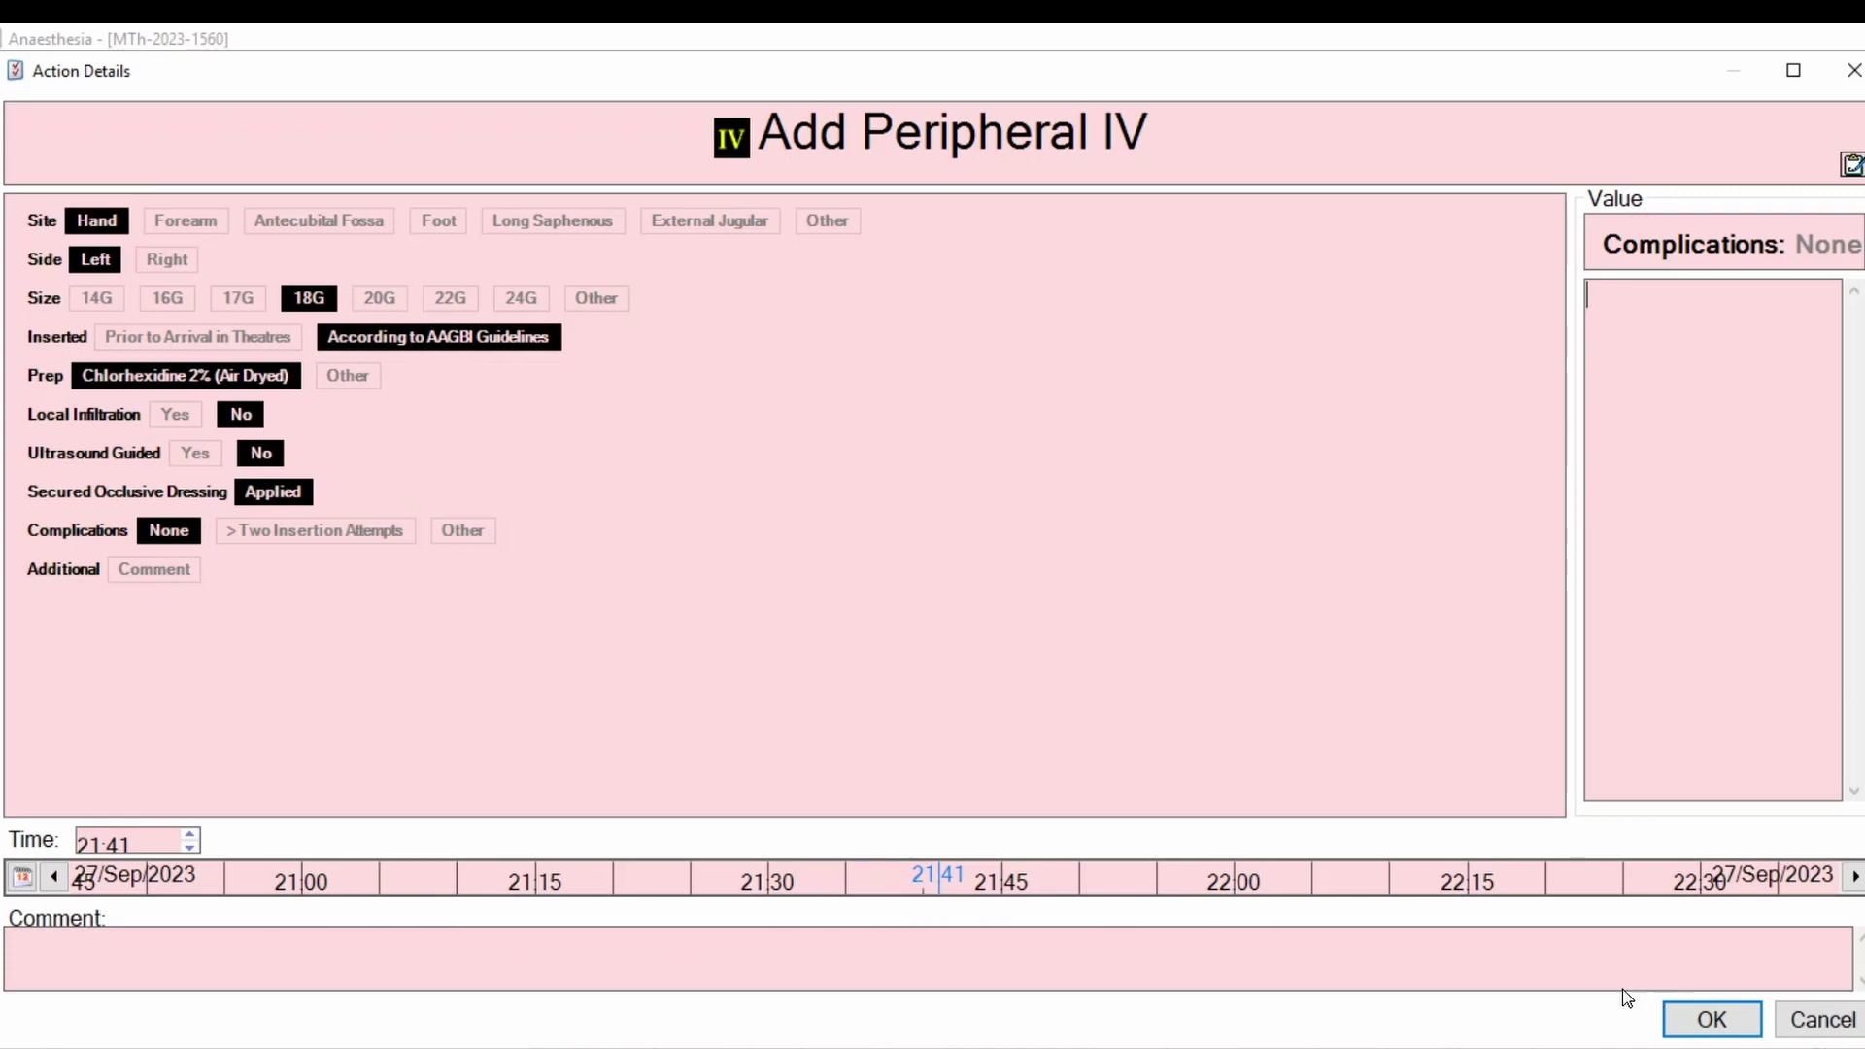
{"action": "left_click", "coordinate": [1711, 1020]}
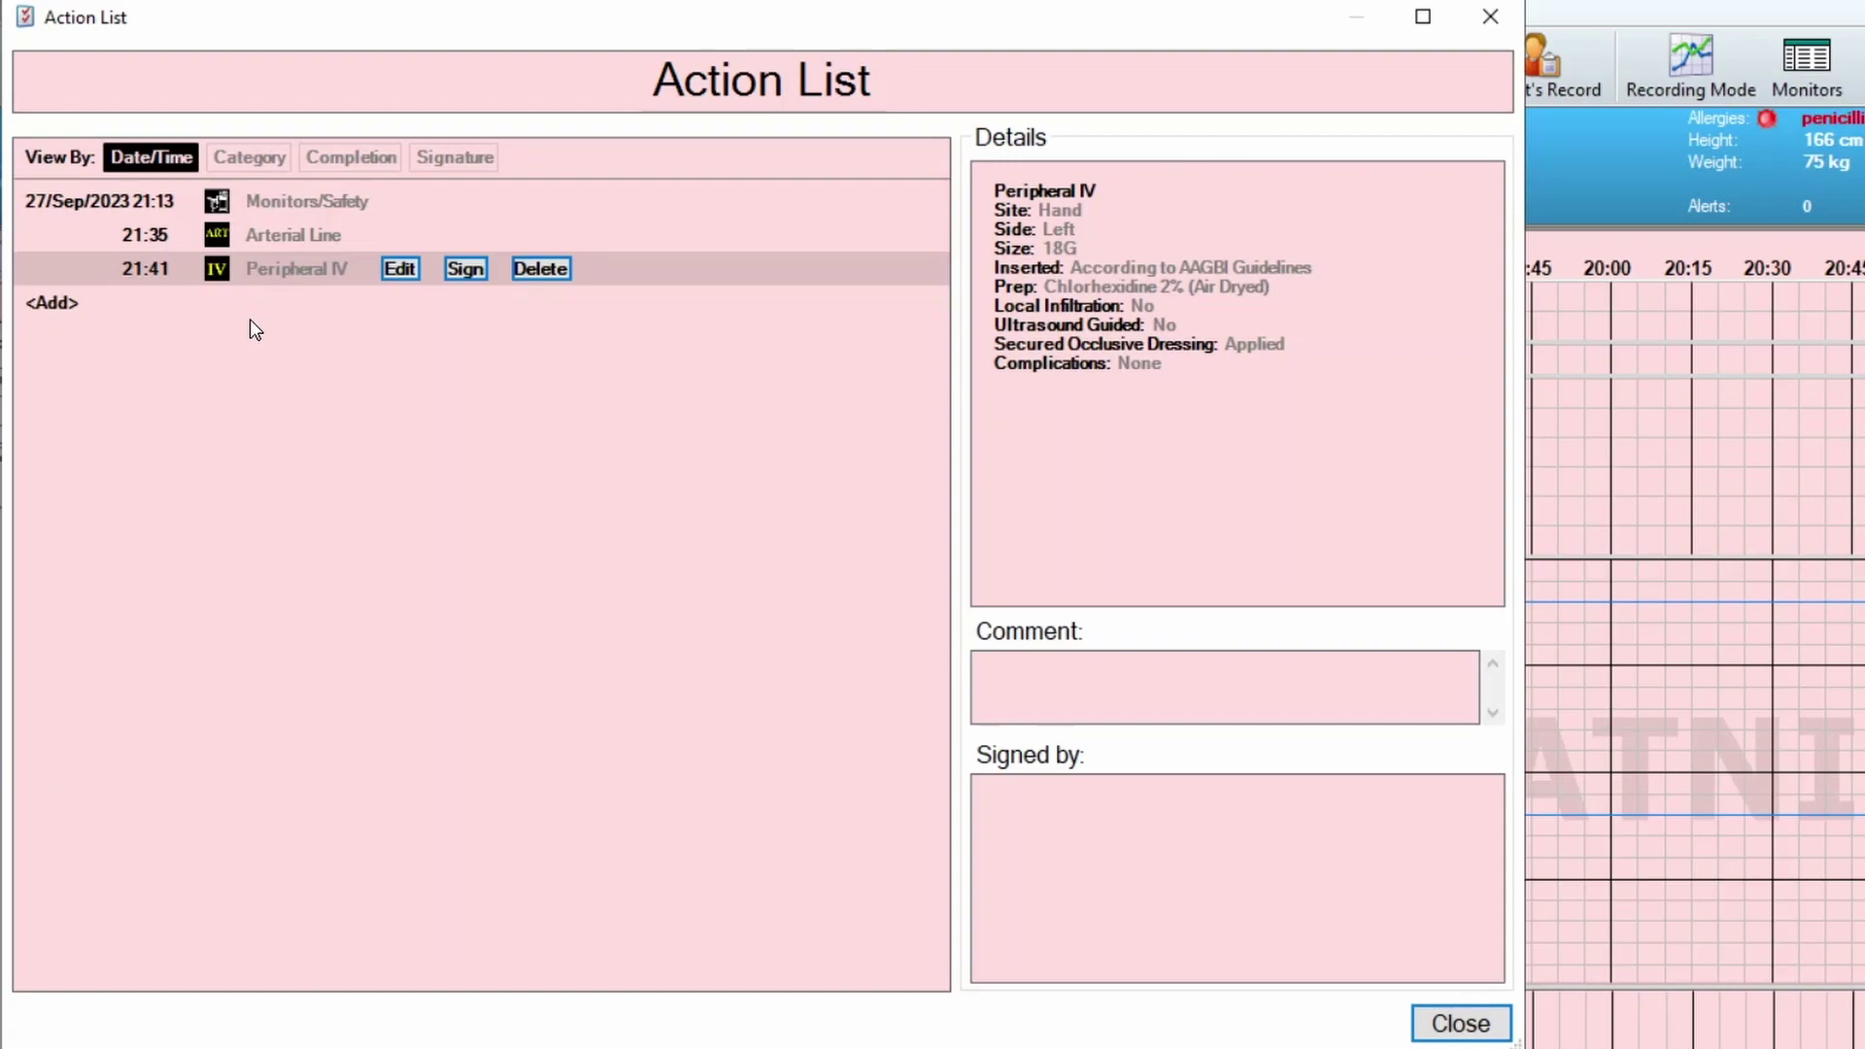
Step: Review the recorded details of the Arterial Line, Monitors/Safety and Peripheral IV entries in the action list
{"action": "left_click", "coordinate": [274, 234]}
{"action": "left_click", "coordinate": [288, 202]}
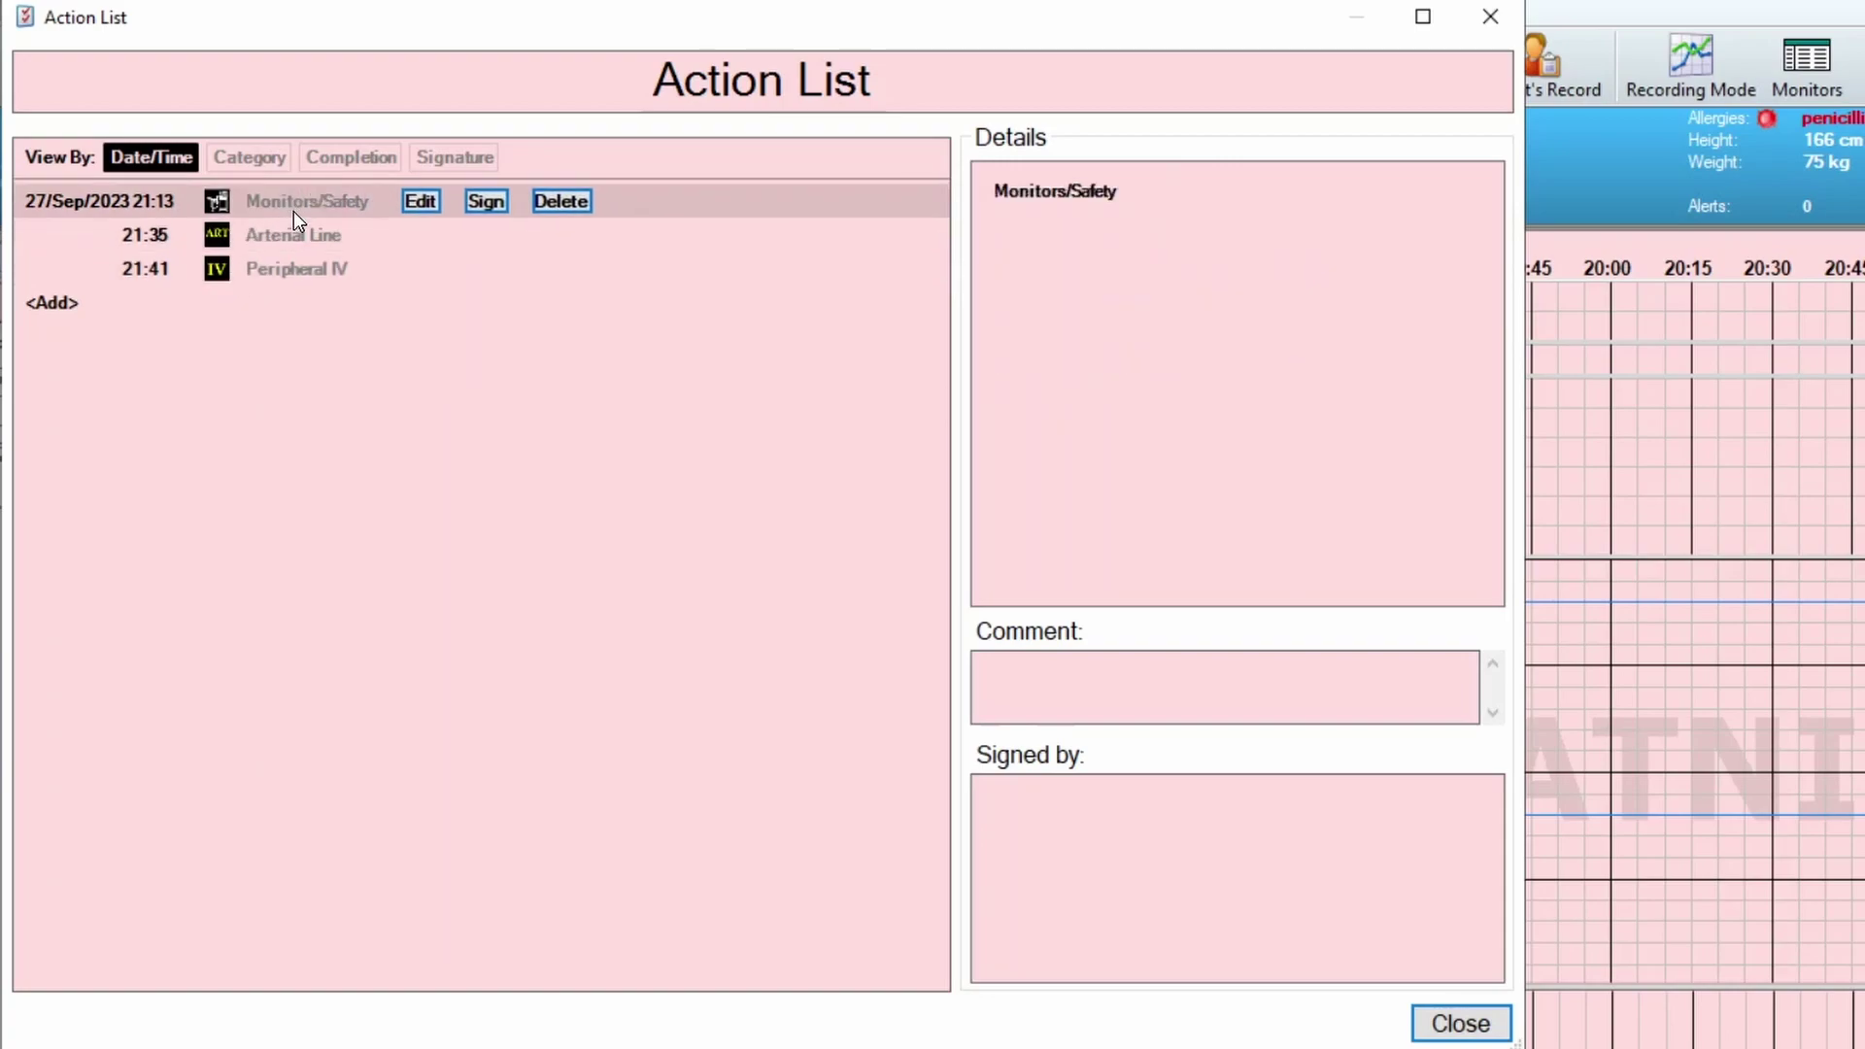
{"action": "left_click", "coordinate": [288, 237]}
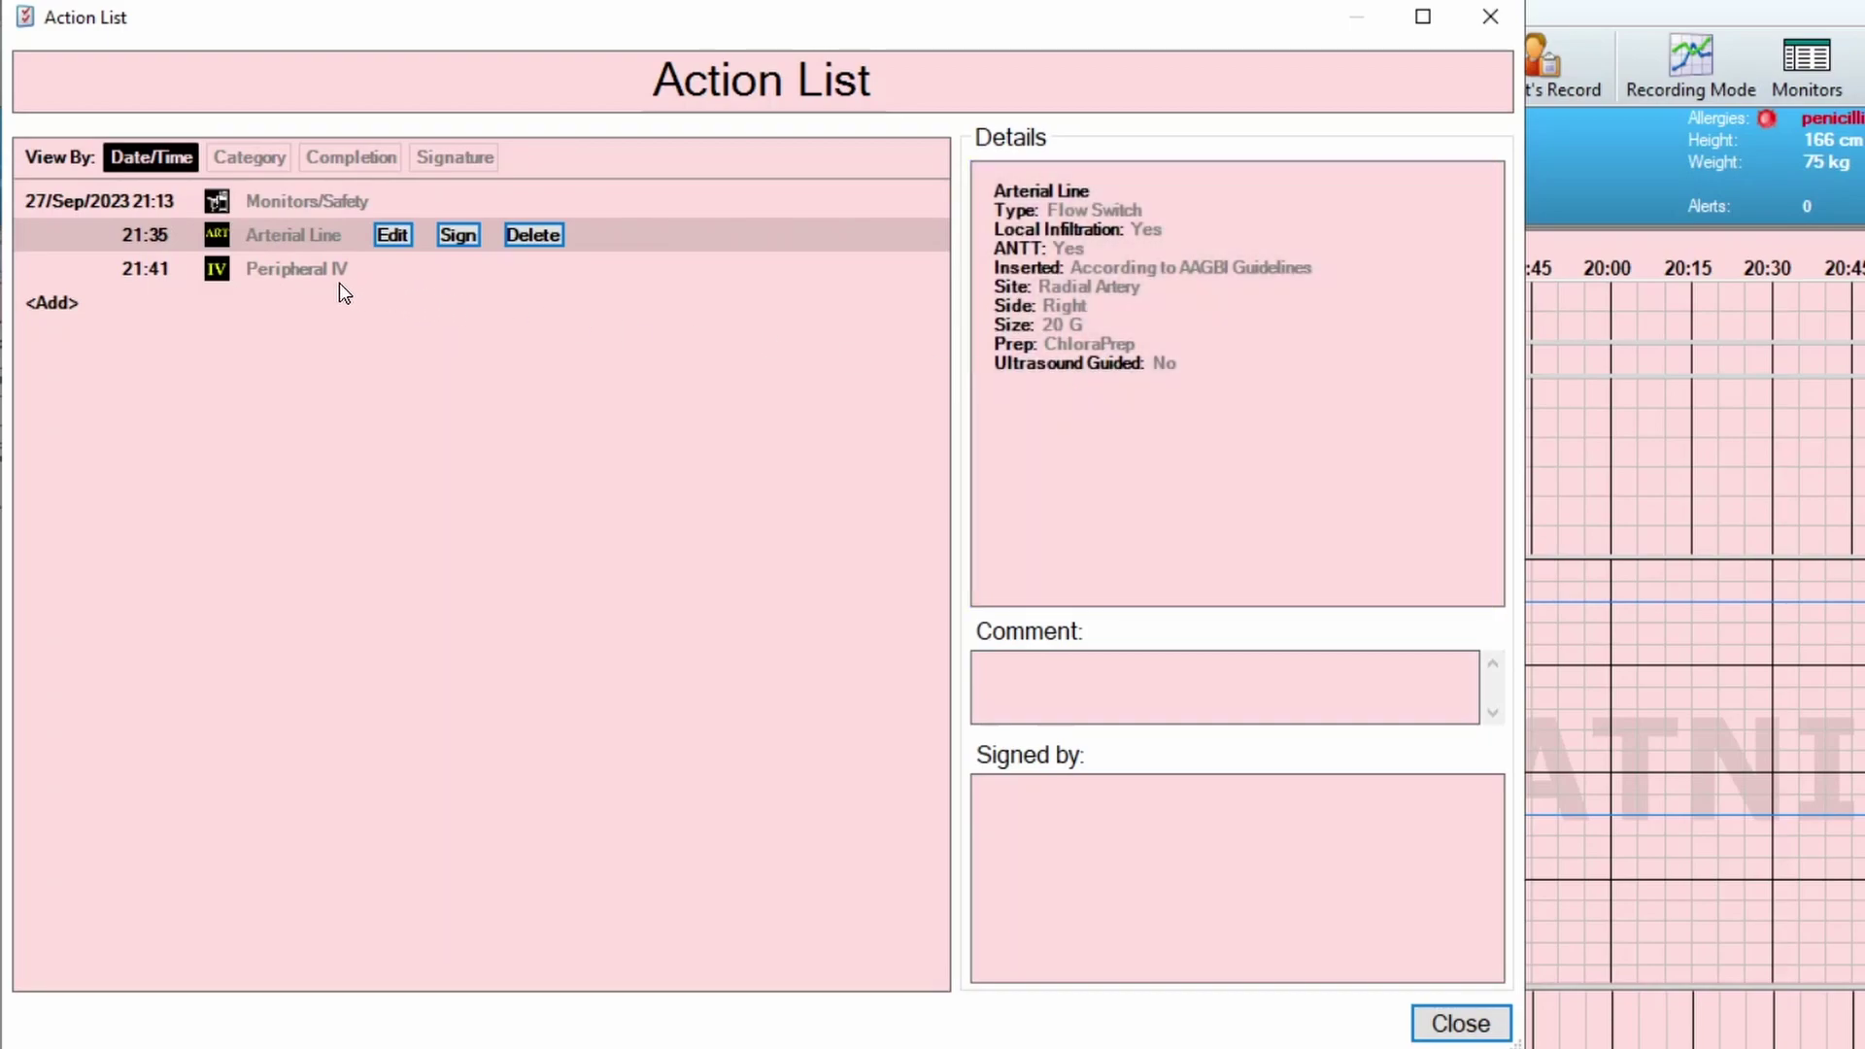
{"action": "left_click", "coordinate": [293, 272]}
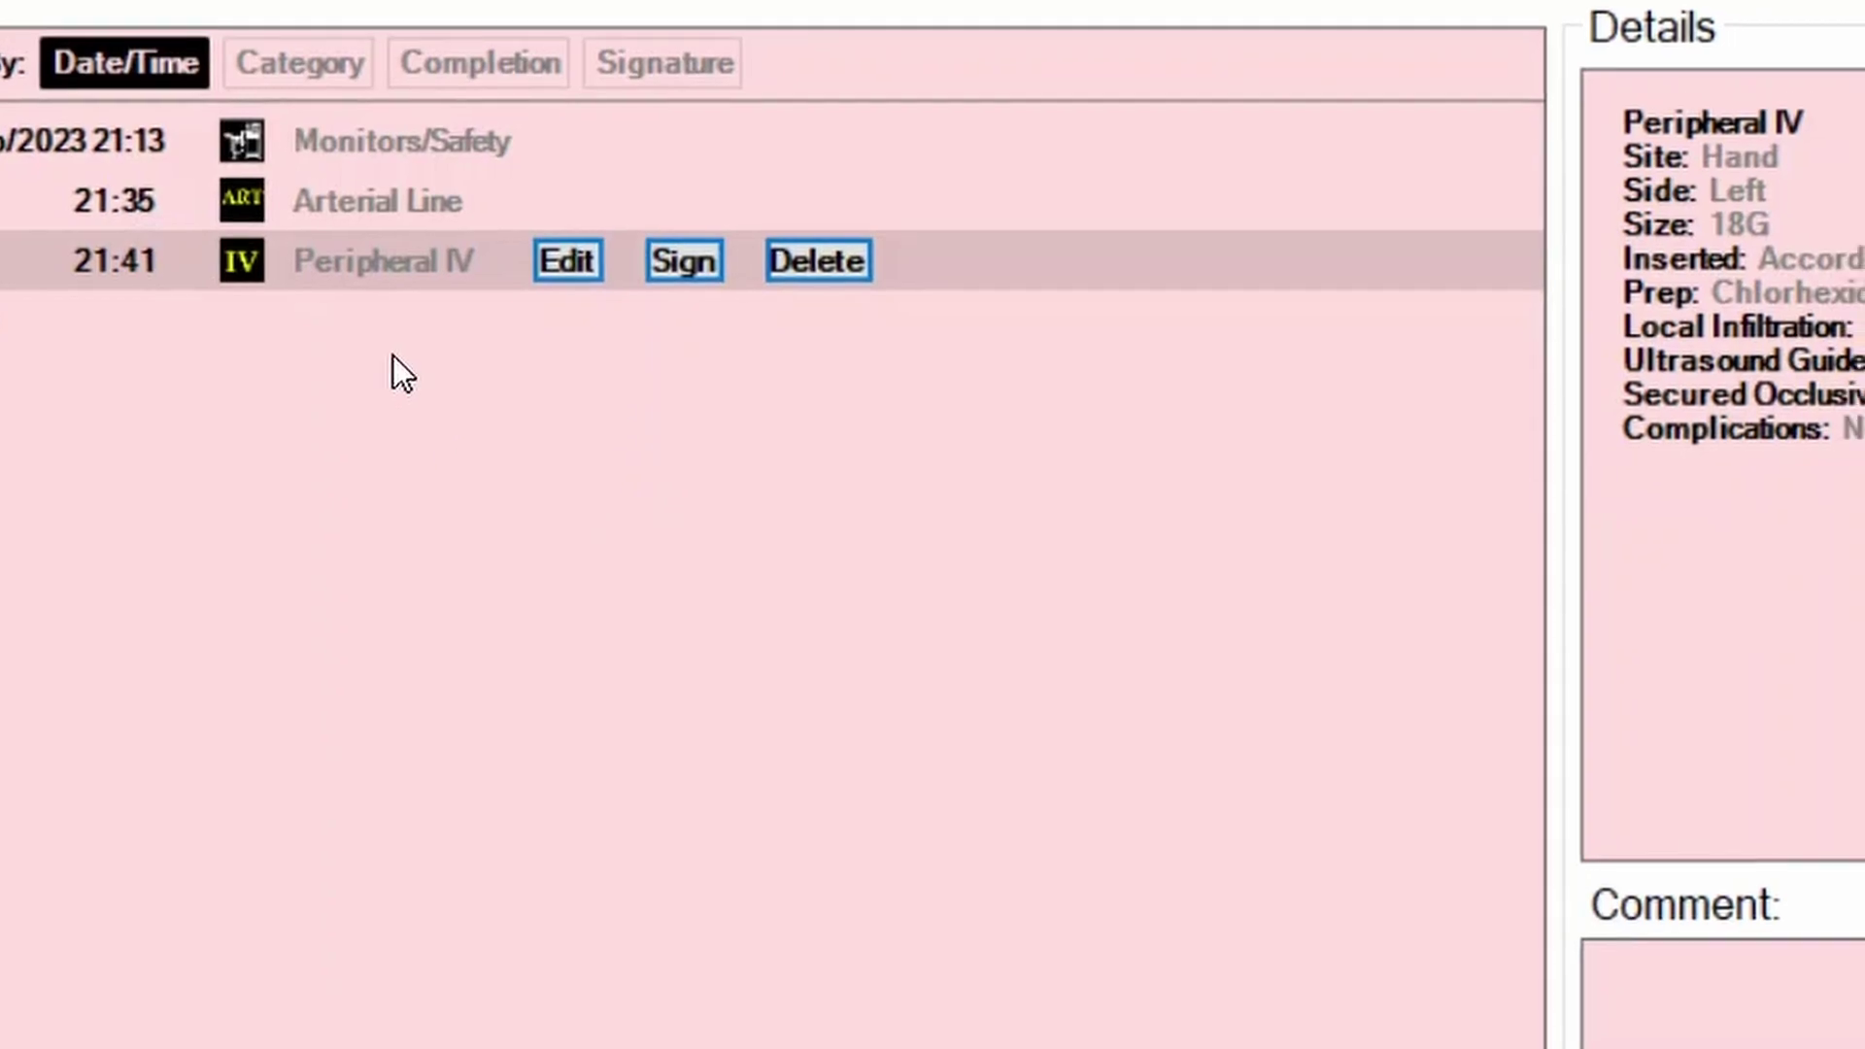
Step: Open the Arterial Line entry for editing, accept it without changes and close the action list
{"action": "left_click", "coordinate": [433, 205]}
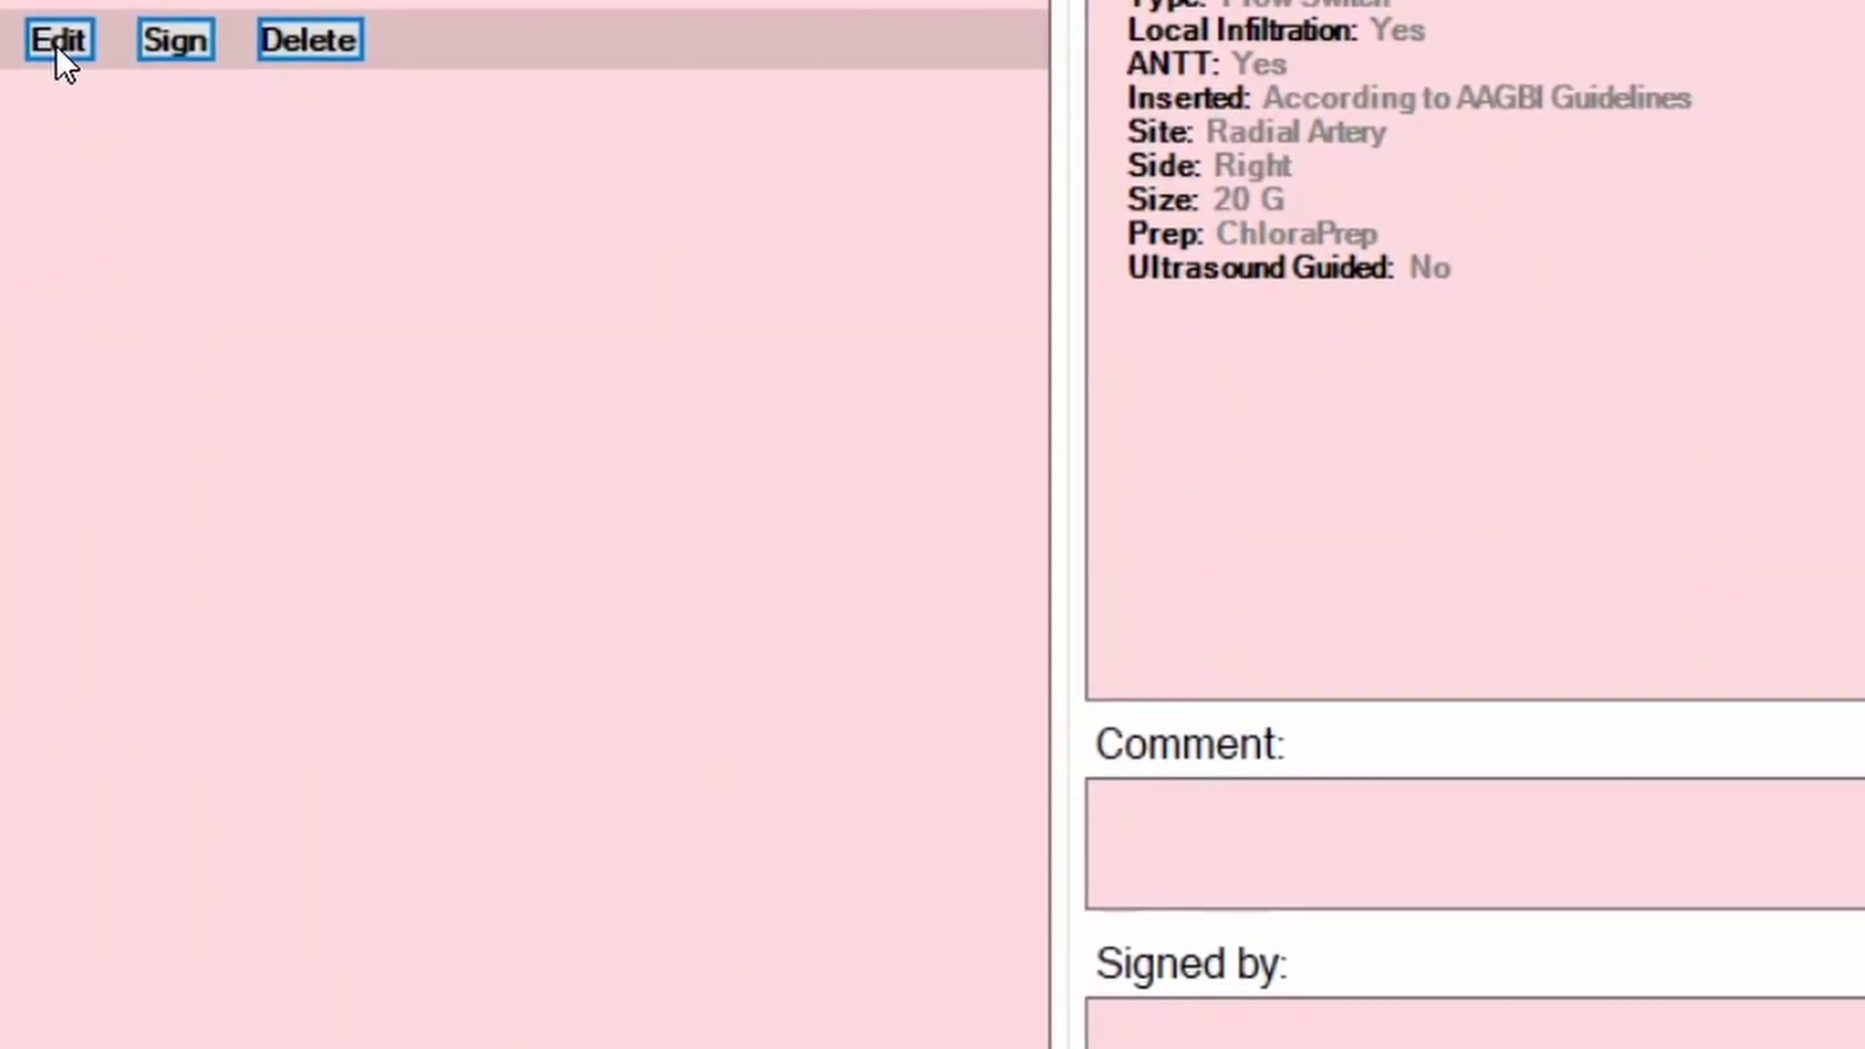
{"action": "left_click", "coordinate": [160, 78]}
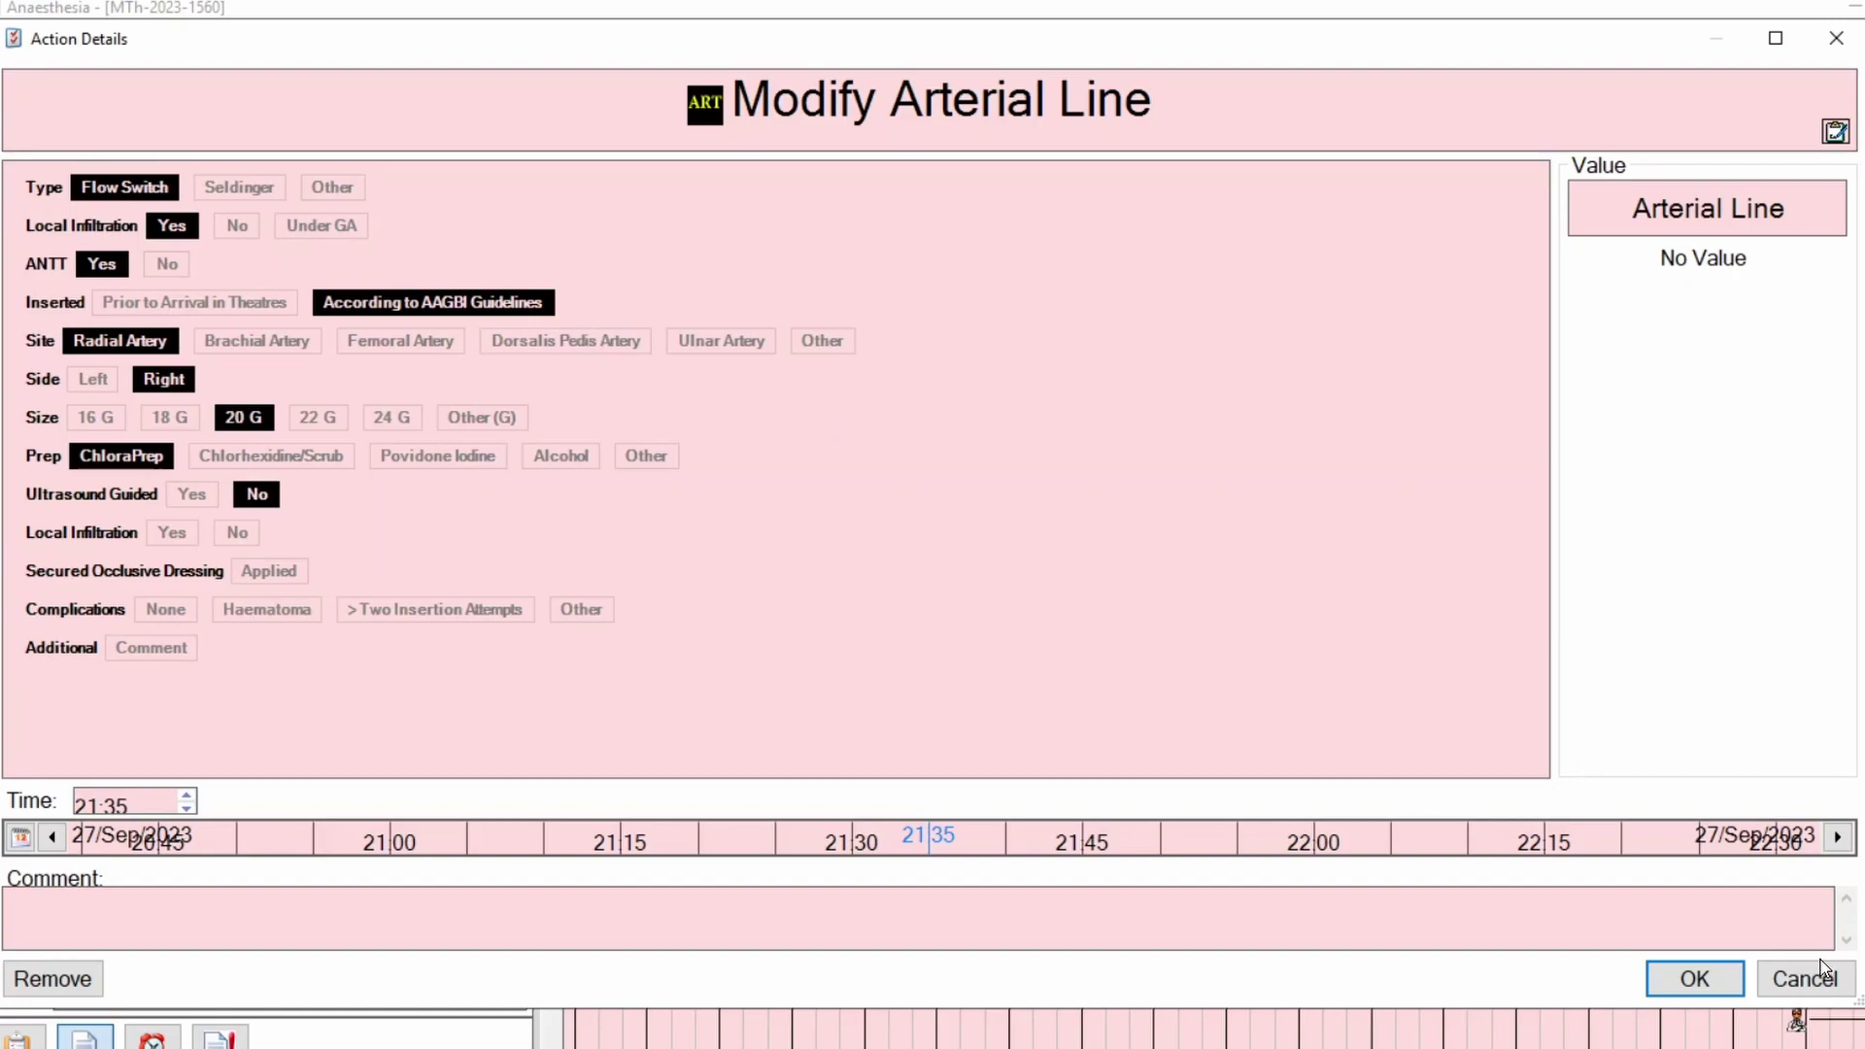
{"action": "left_click", "coordinate": [1734, 979]}
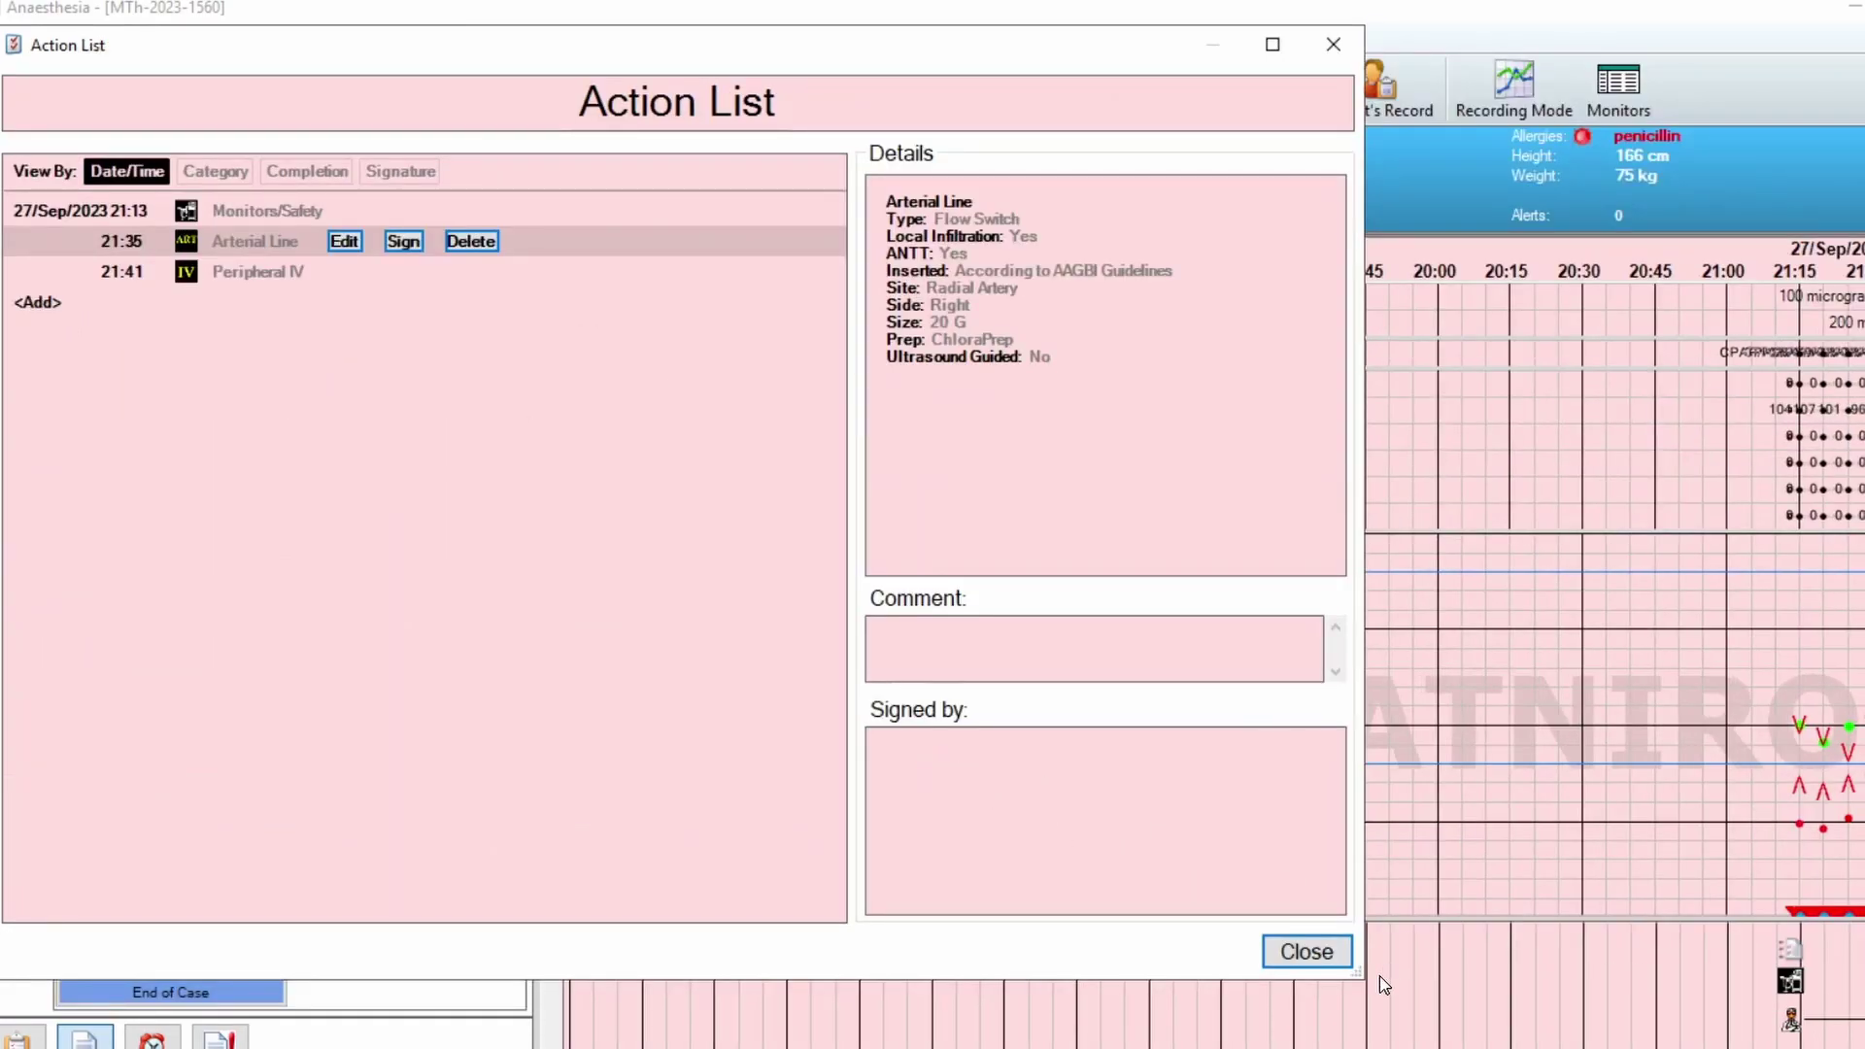
{"action": "left_click", "coordinate": [1306, 952]}
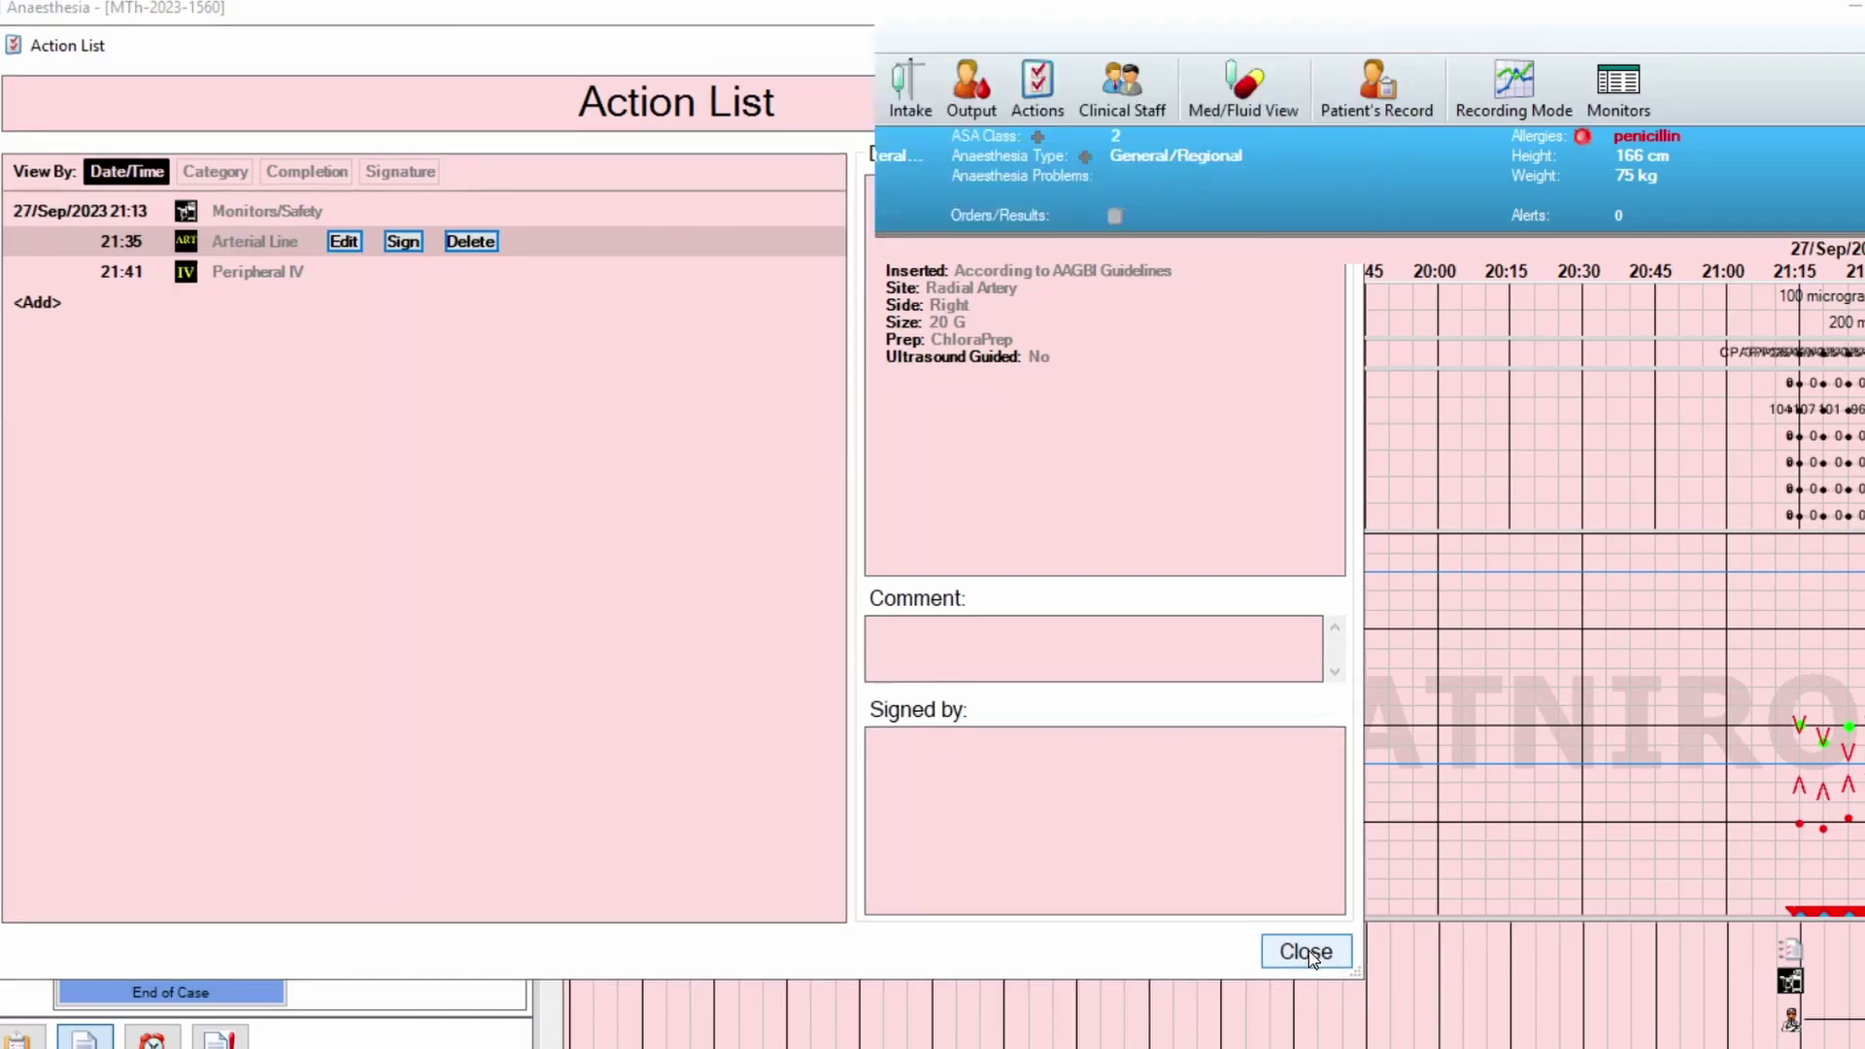